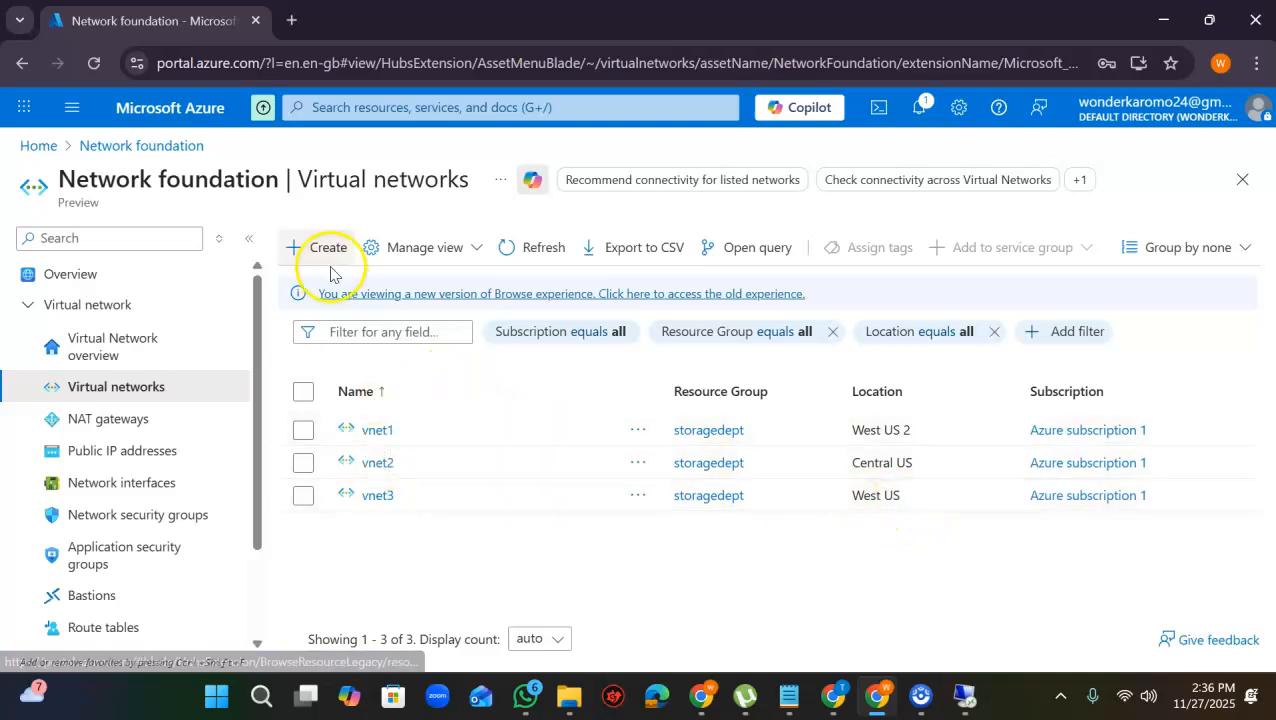
Open the customervm1 virtual machine from the list of virtual machines
left_click(397, 112)
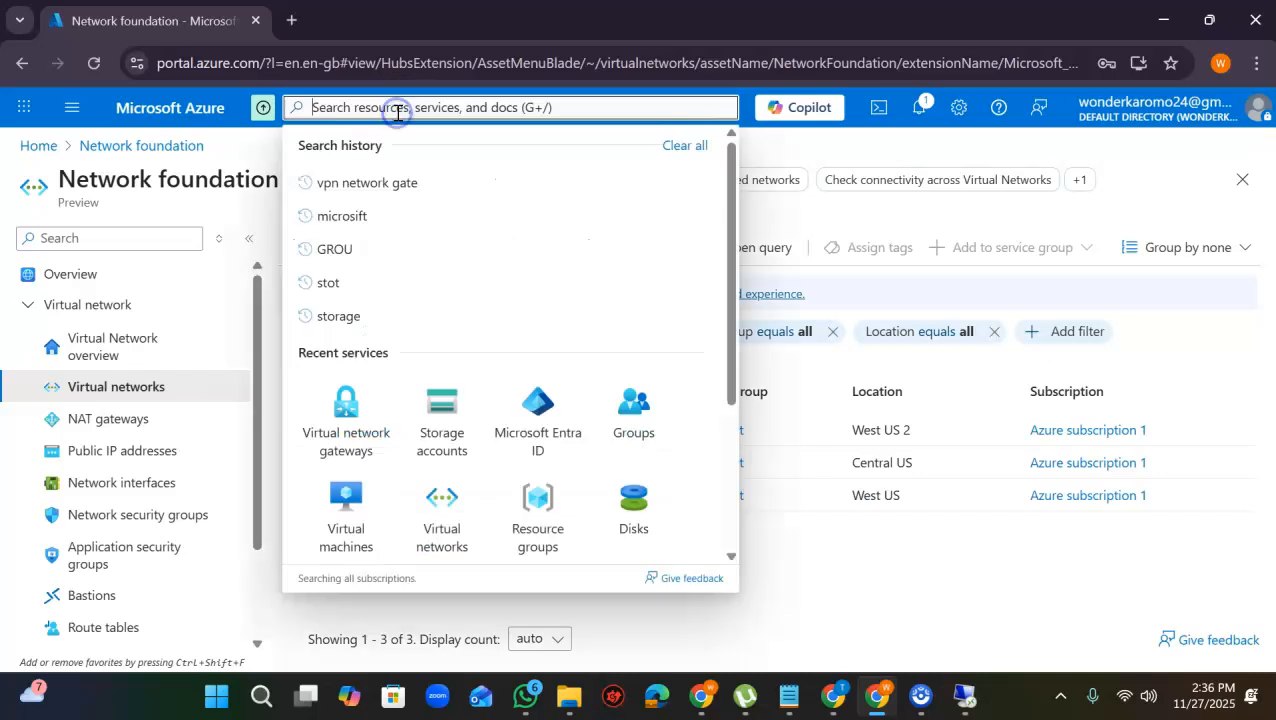
left_click(368, 500)
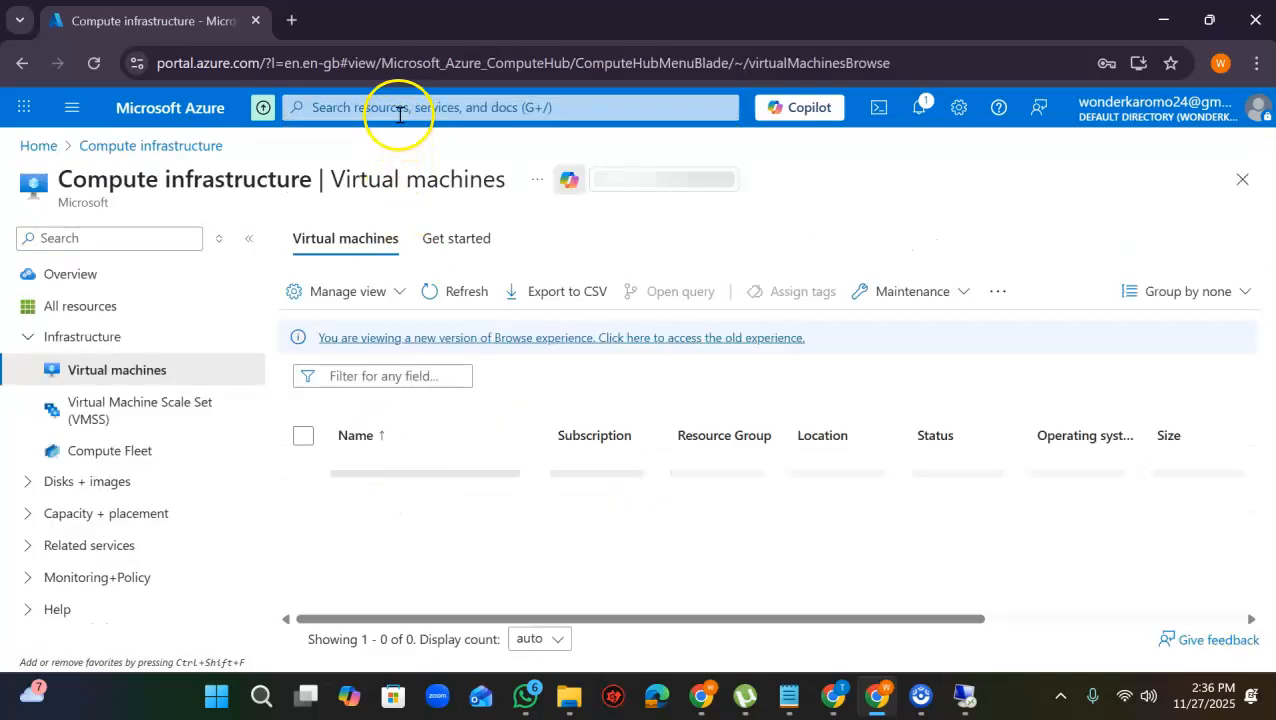
scroll(407, 480, "down", 1)
scroll(407, 480, "down", 1)
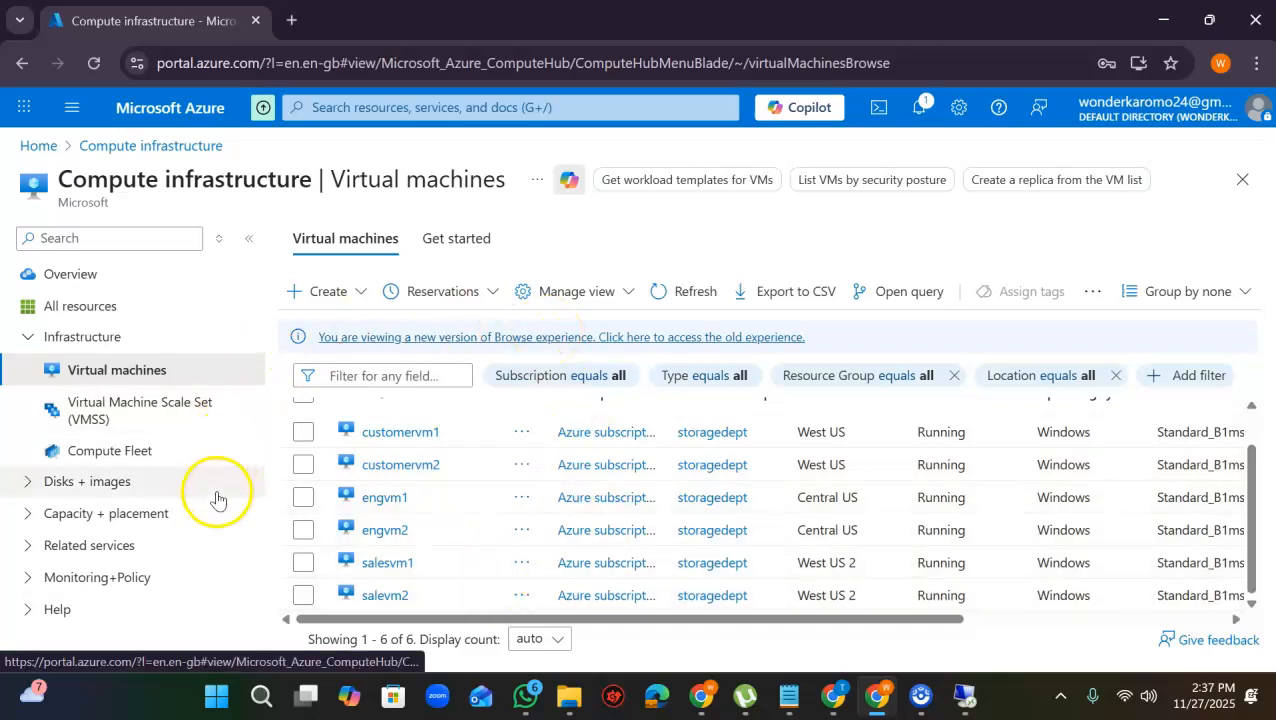
left_click(427, 434)
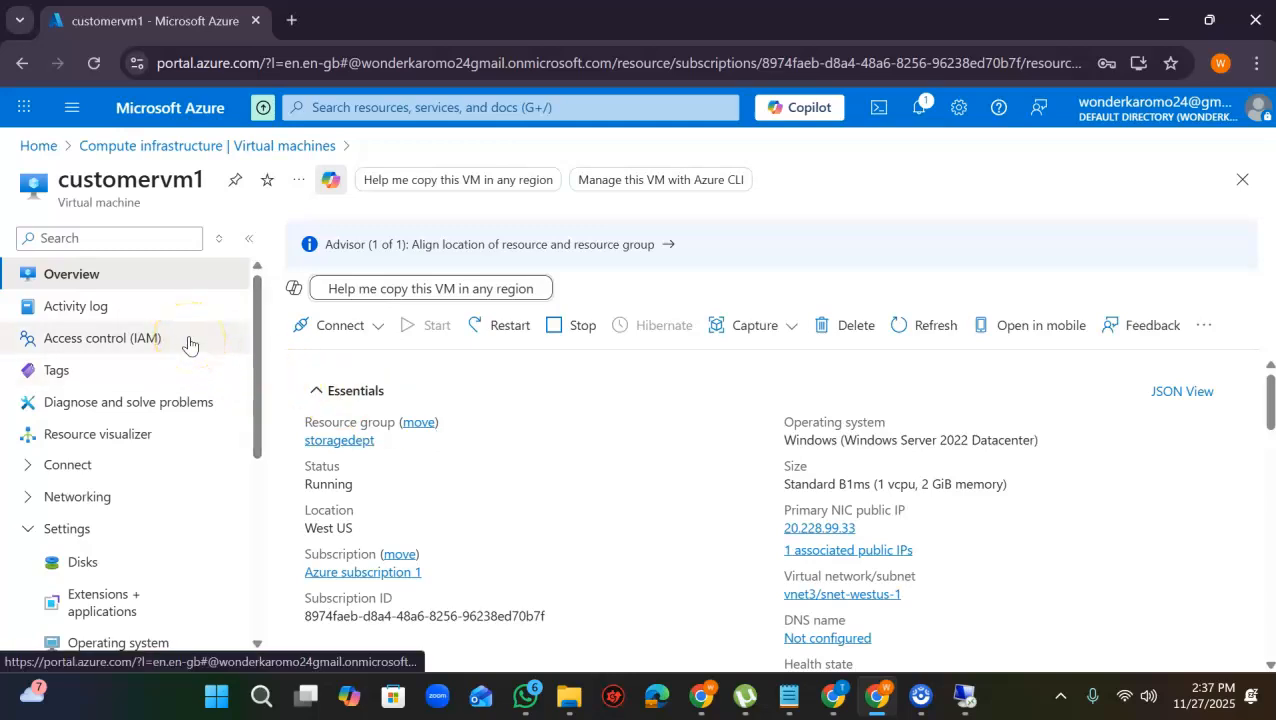
Review the role assignments in customervm1's access control settings
left_click(189, 341)
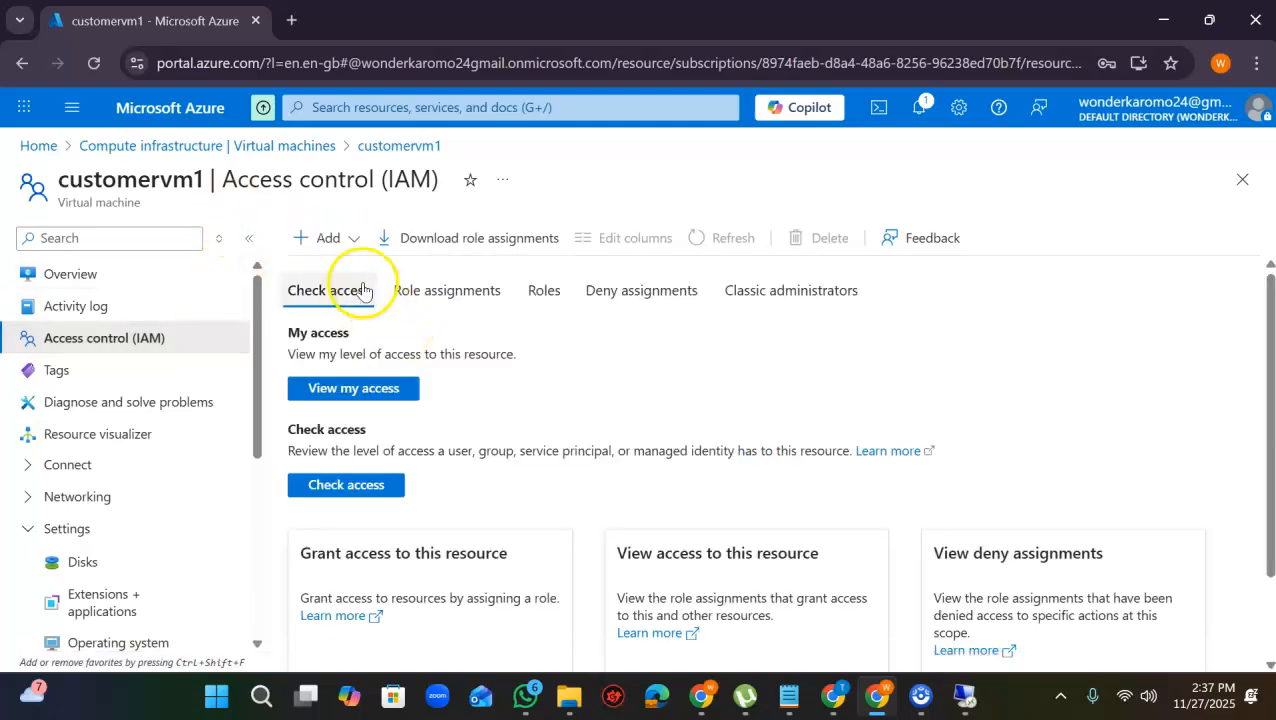
left_click(448, 292)
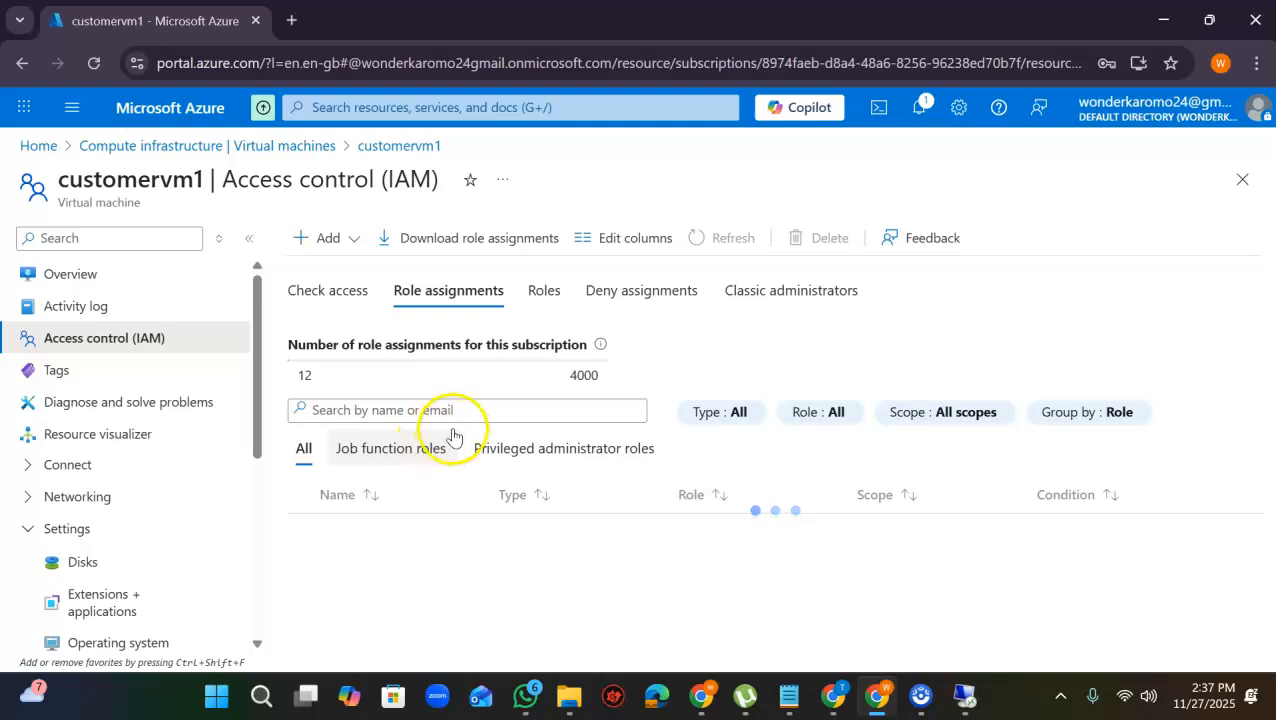
scroll(486, 420, "down", 2)
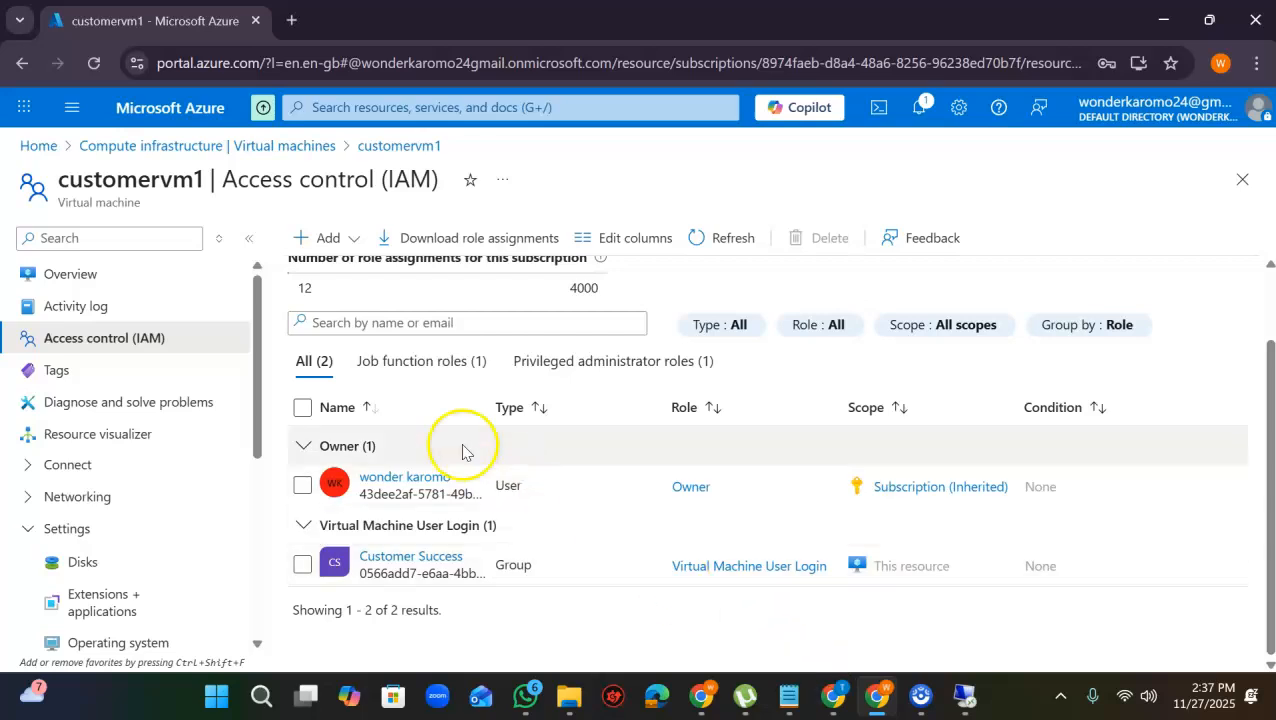
Launch the customervm2 remote desktop connection from the Downloads folder in File Explorer
mouse_move(952, 700)
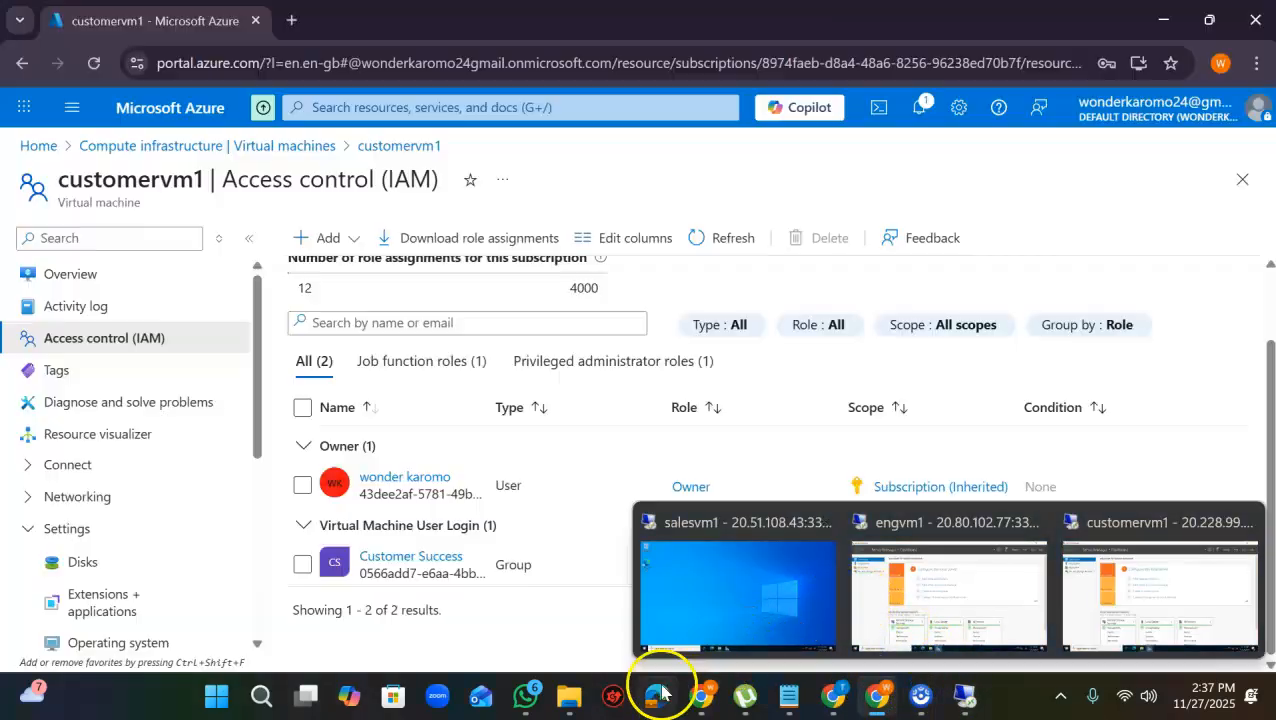
left_click(569, 695)
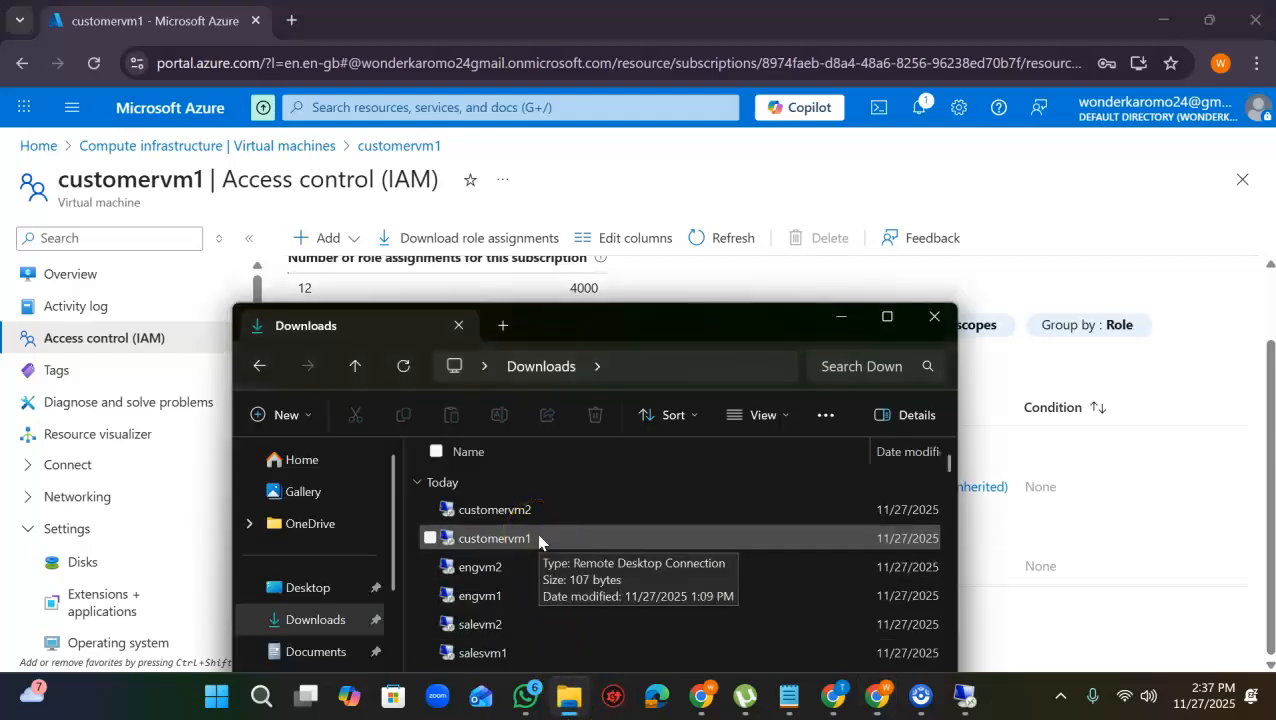
double_click(539, 541)
double_click(558, 516)
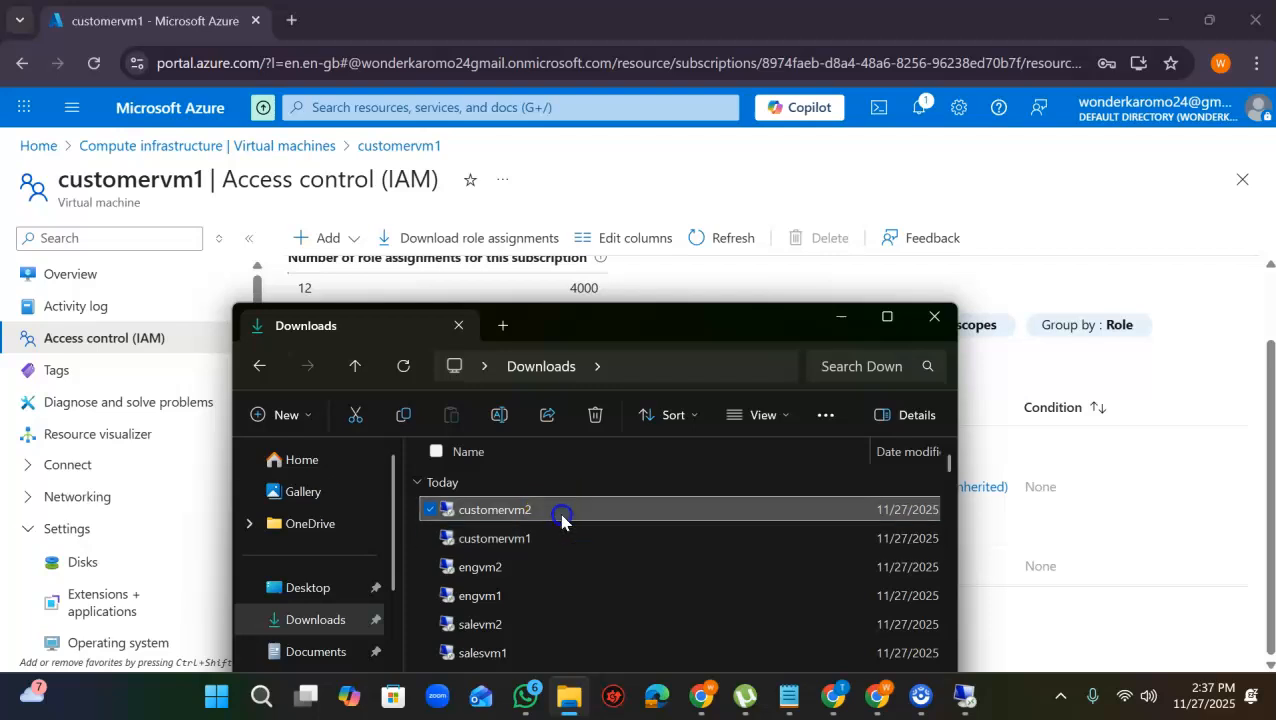
left_click(770, 455)
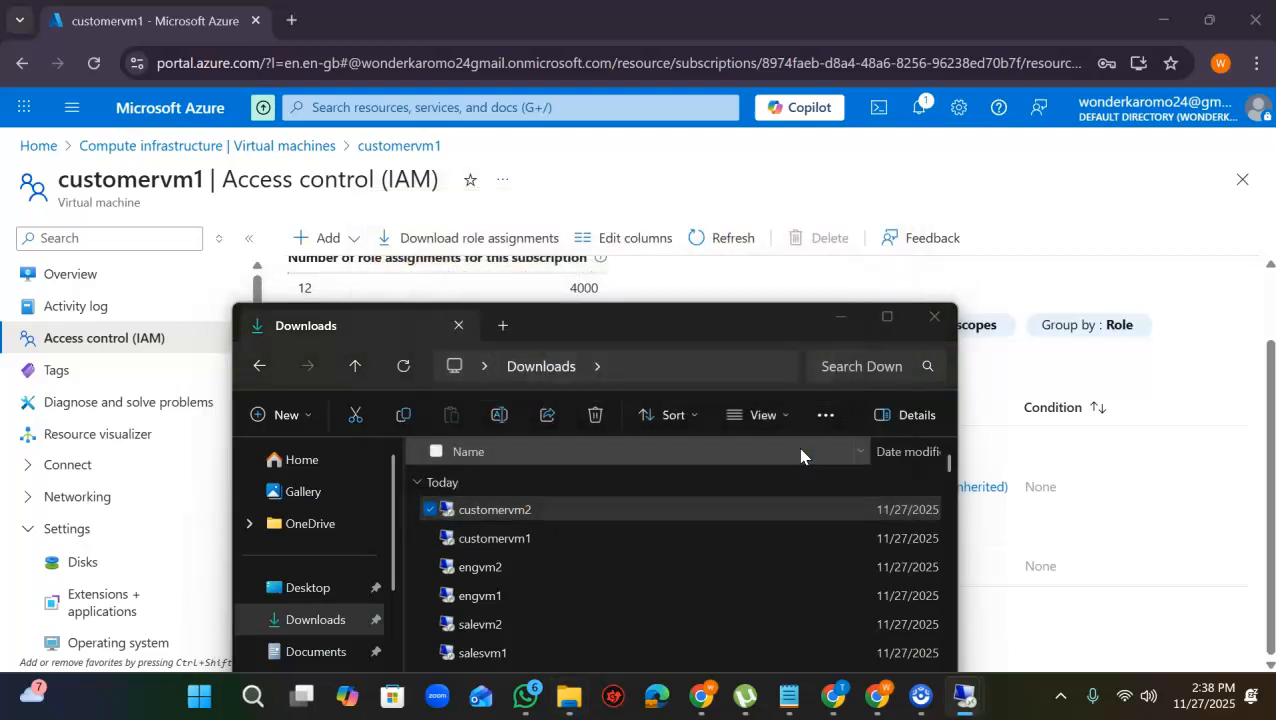
Enter the admin account's password and complete the remote sign-in to customervm2
left_click(607, 379)
key("Caps_Lock")
type("•")
key("Caps_Lock")
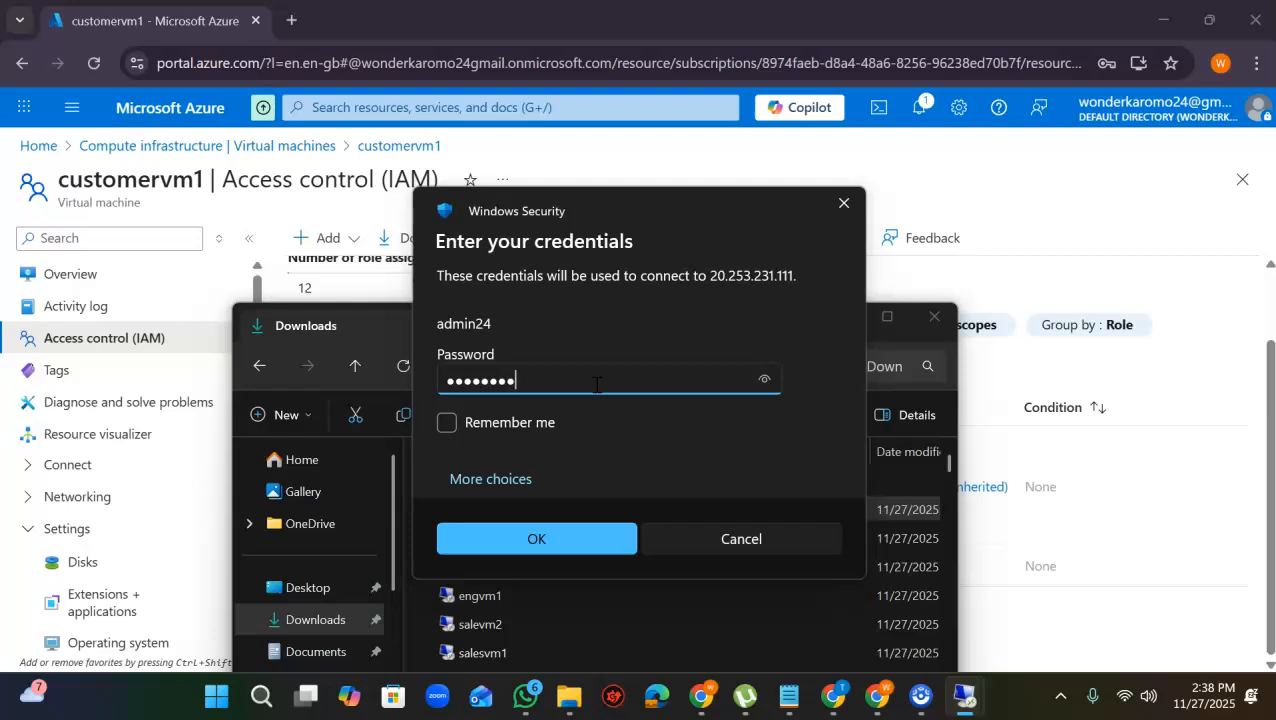
left_click(536, 527)
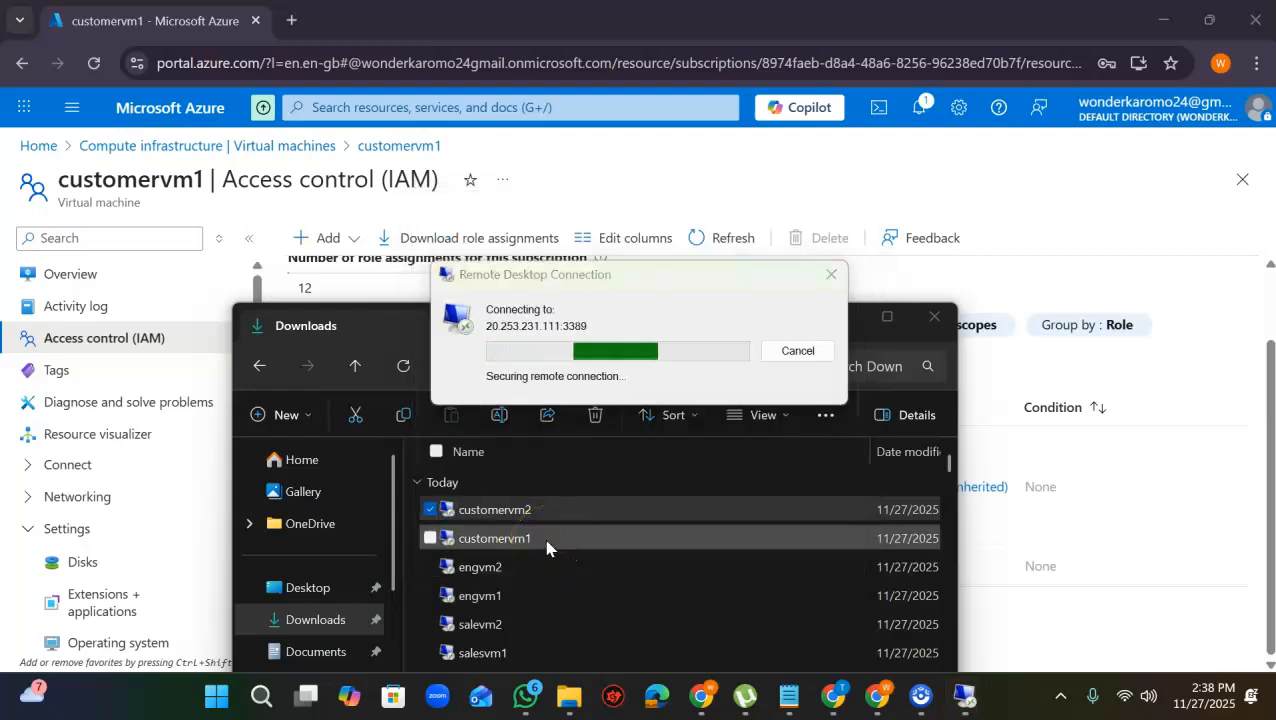
left_click(688, 512)
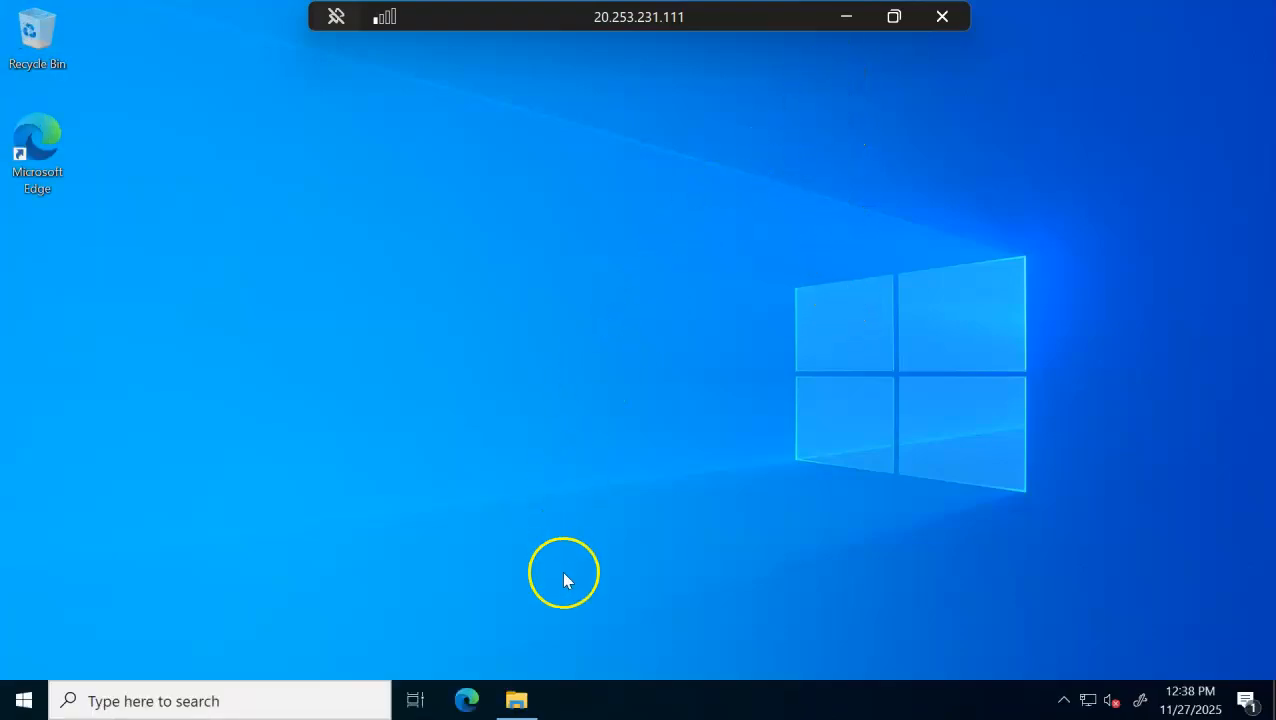
Minimize the remote session, look over the drive-mounting script in Notepad, and return to the Azure portal
right_click(24, 699)
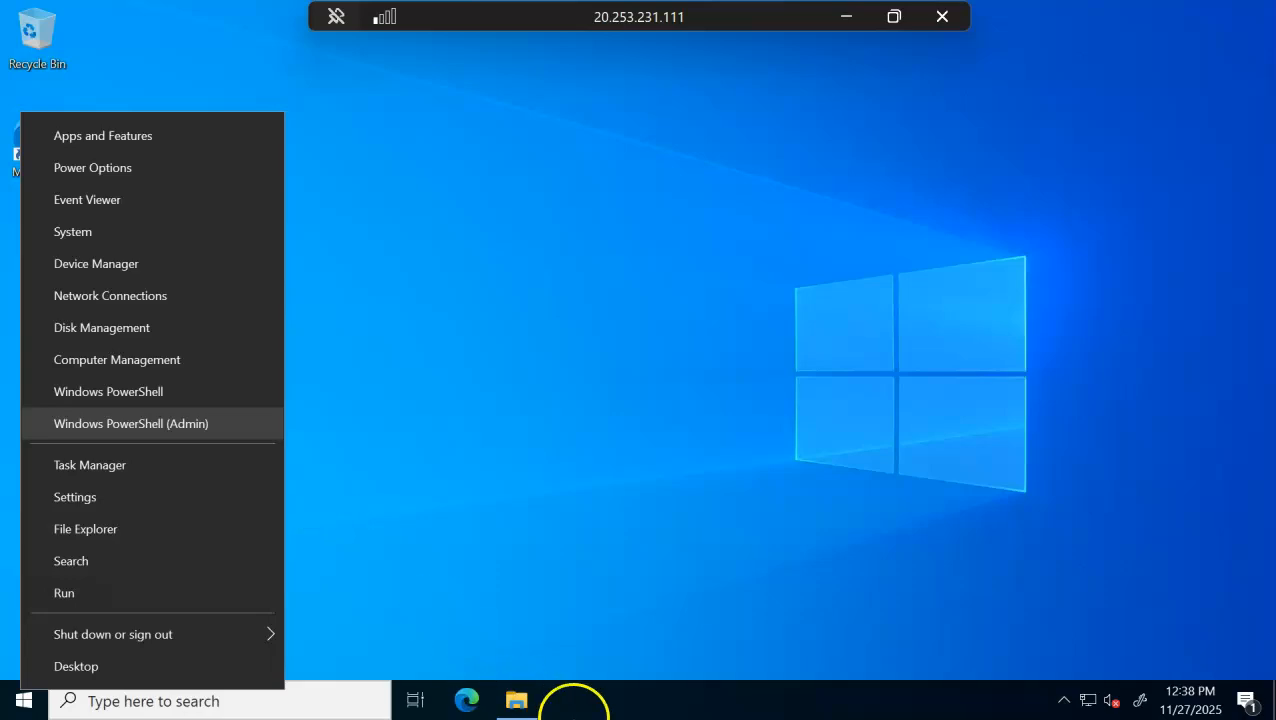
left_click(846, 17)
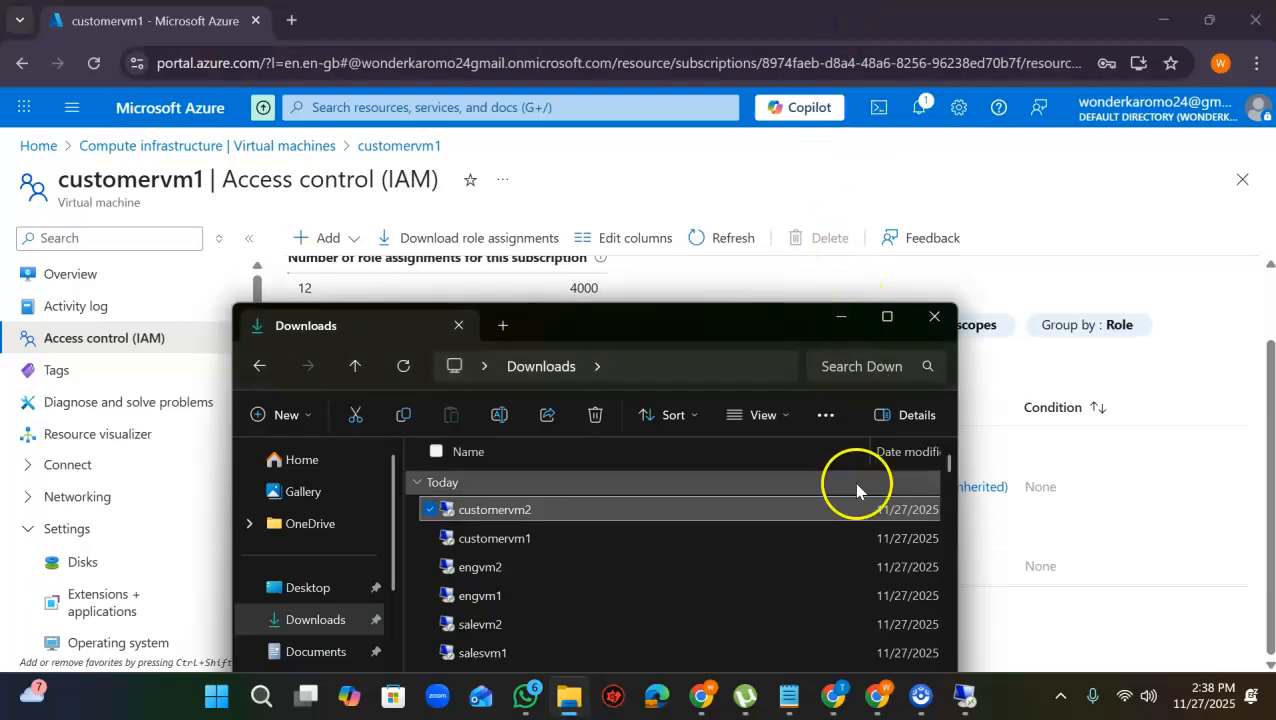
left_click(789, 697)
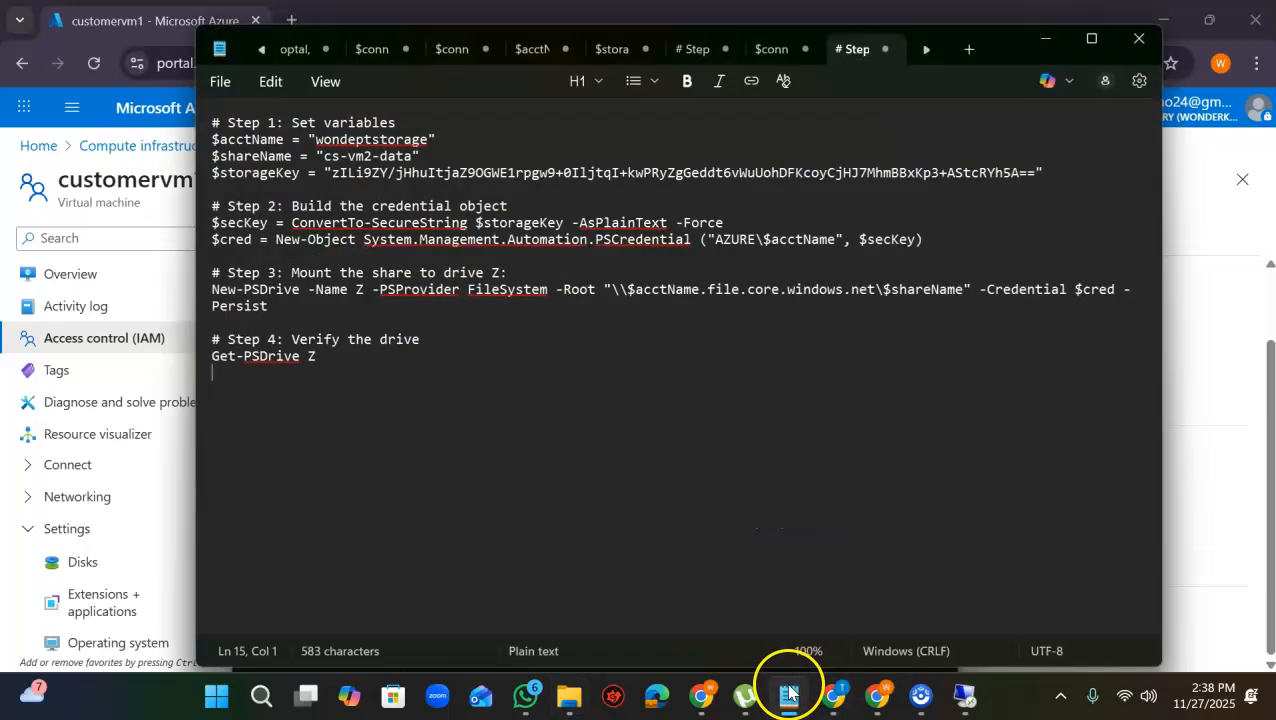
left_click(1045, 38)
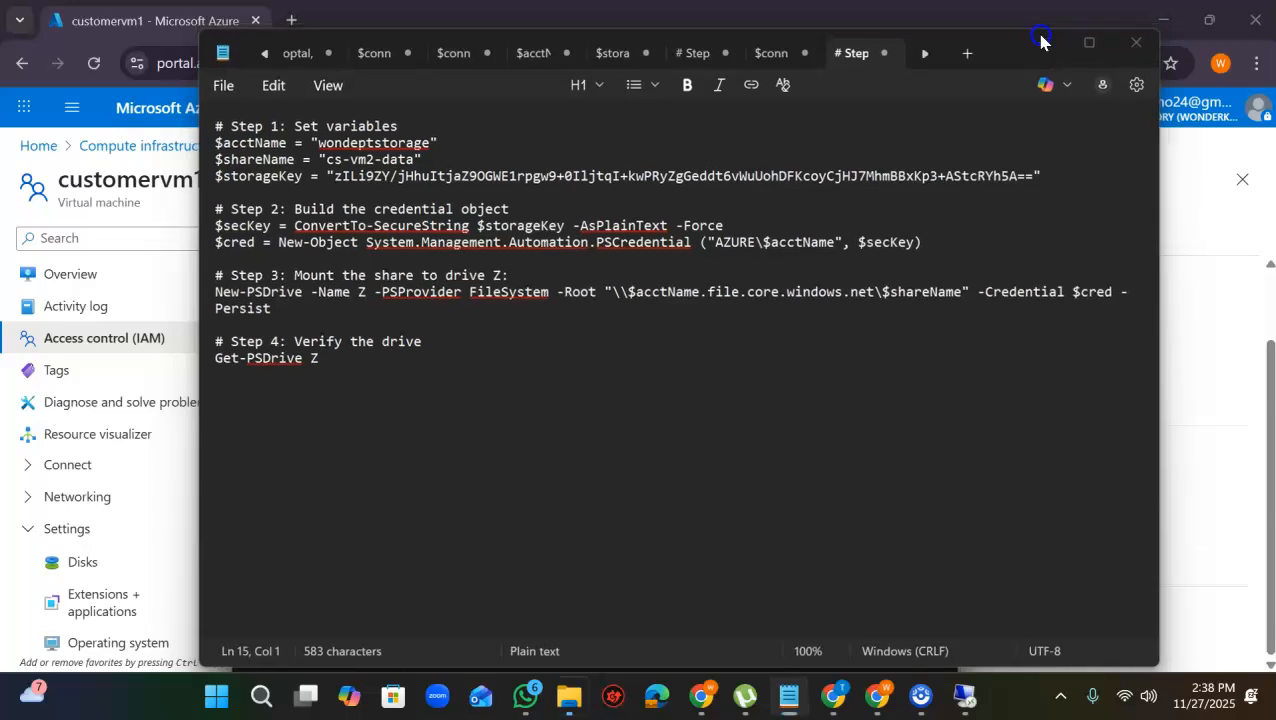
left_click(840, 320)
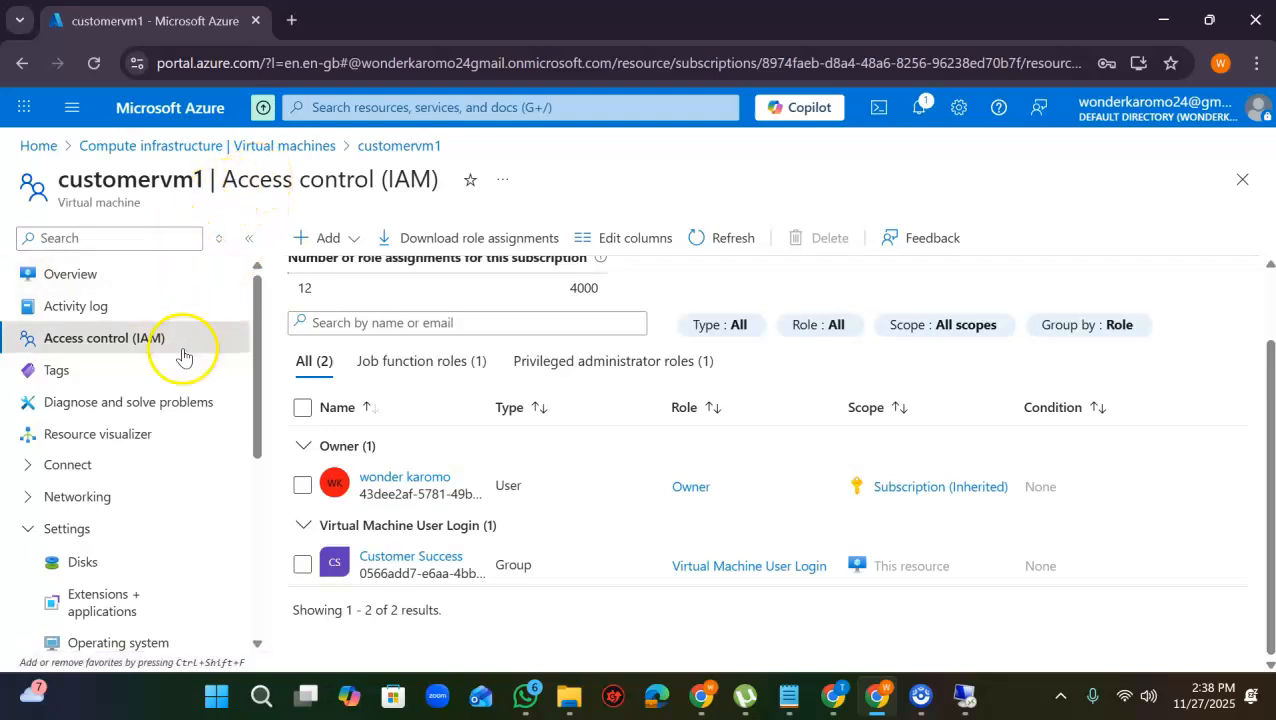
Open the wondeptstorage storage account and view its access control page
left_click(341, 111)
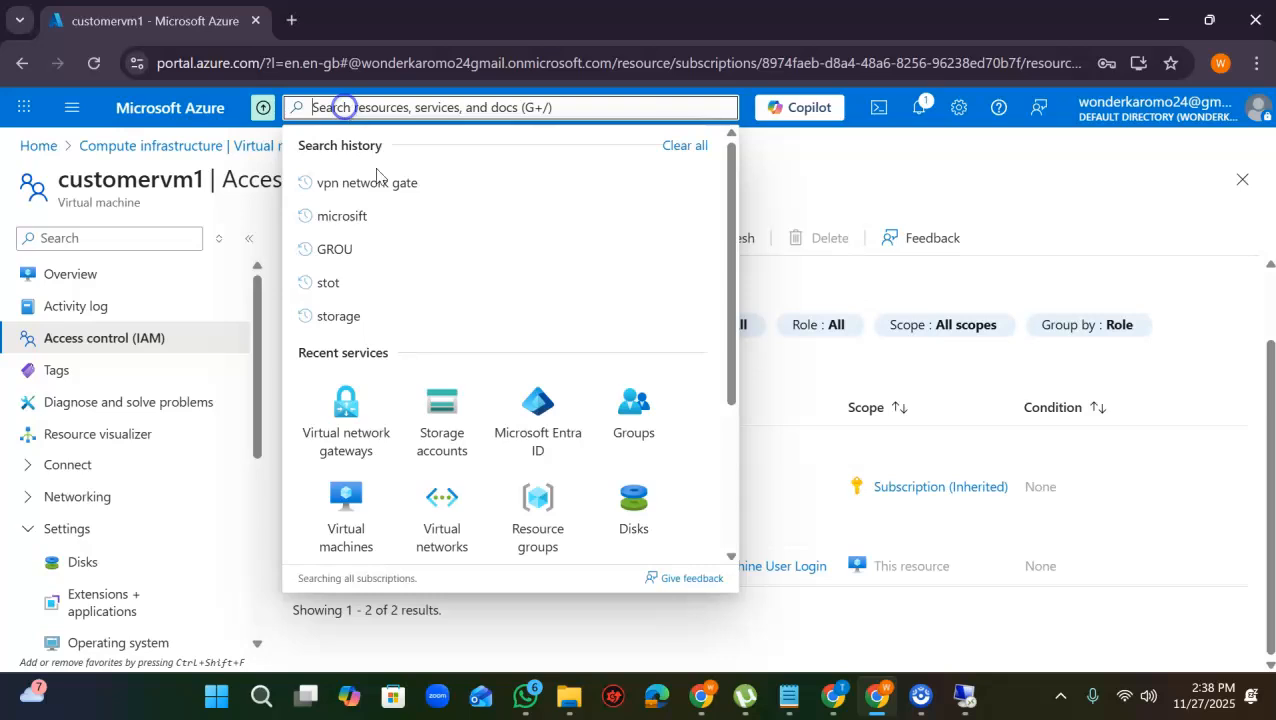
left_click(442, 394)
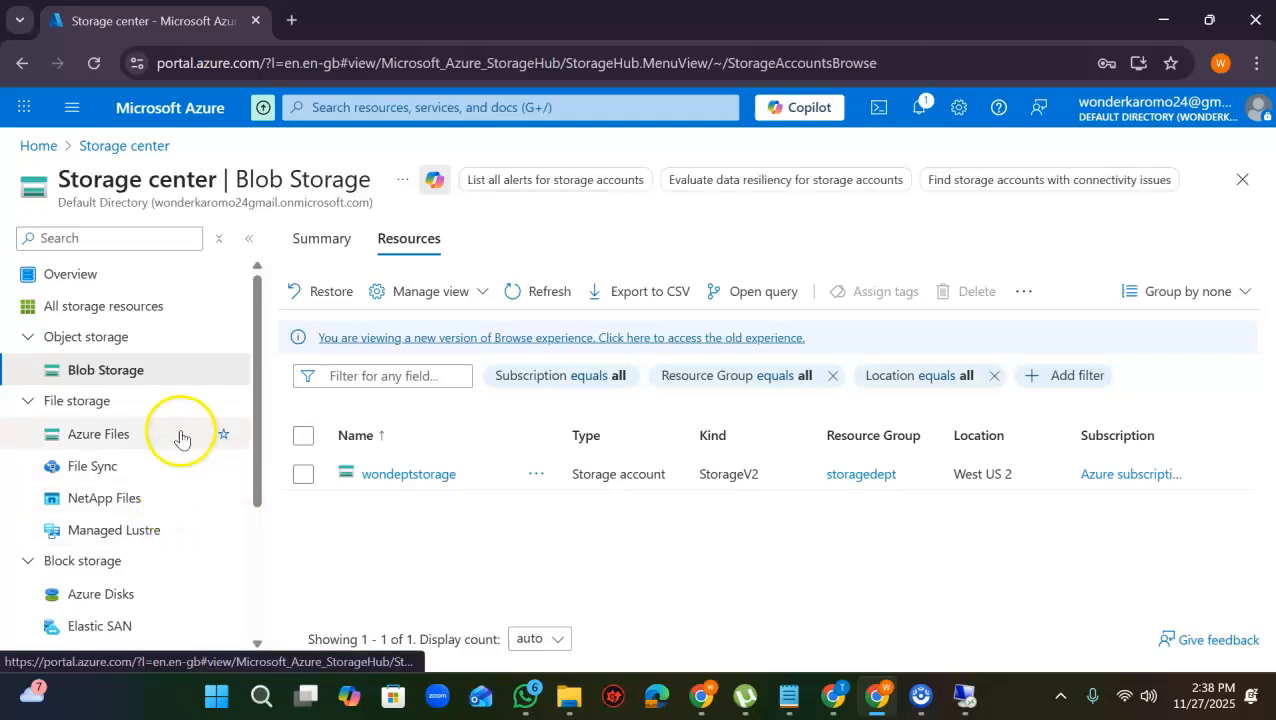
left_click(404, 476)
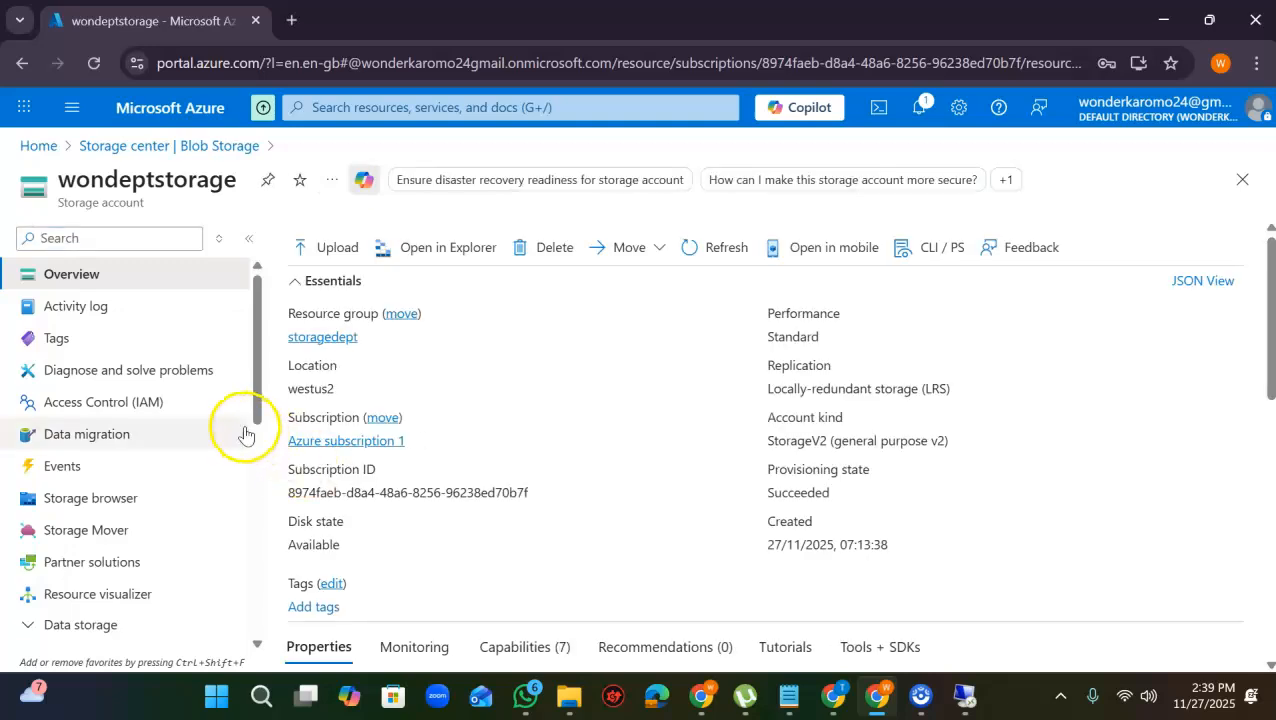
left_click(200, 401)
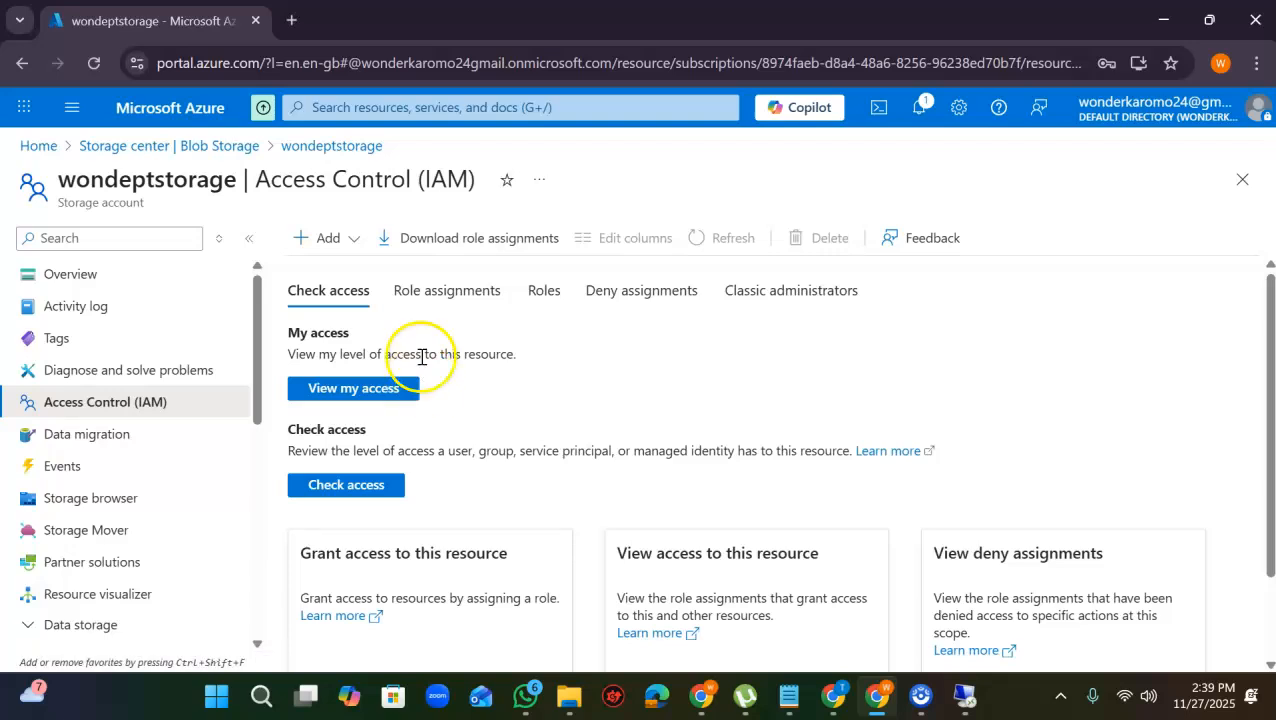
Open the list of file shares in the wondeptstorage account
scroll(177, 420, "down", 1)
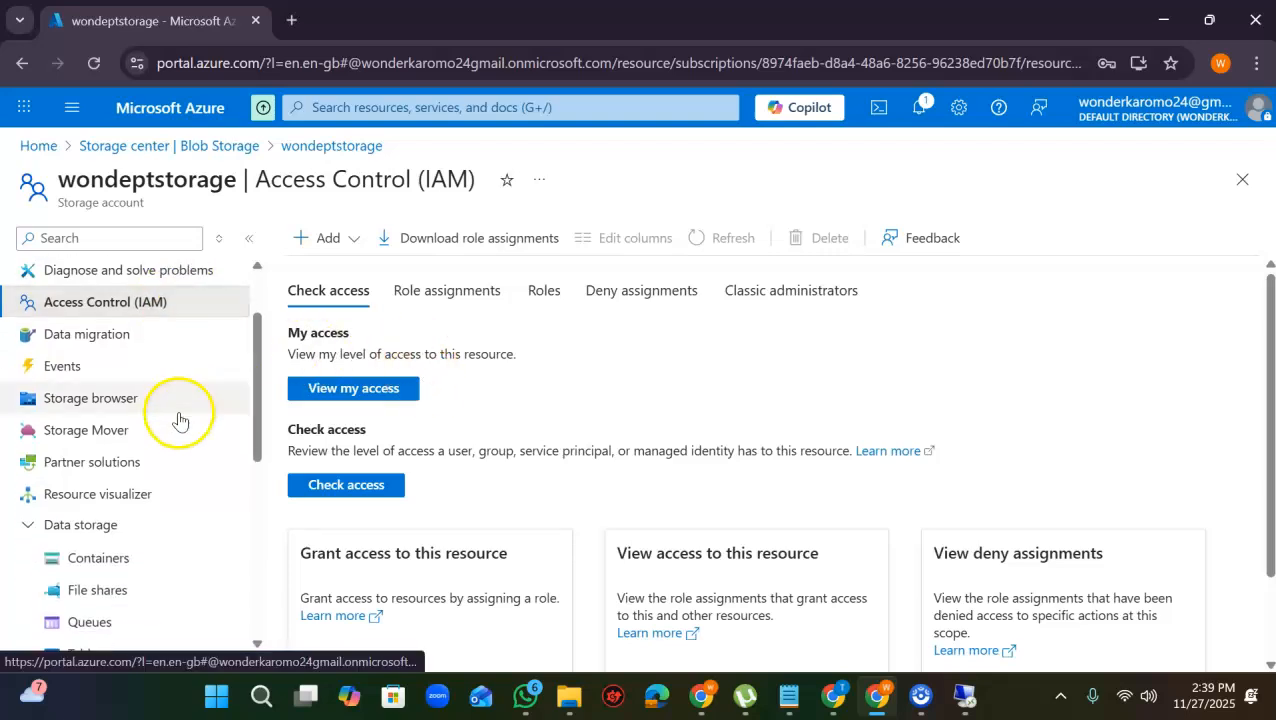
scroll(172, 412, "up", 1)
scroll(166, 372, "down", 1)
scroll(172, 360, "up", 1)
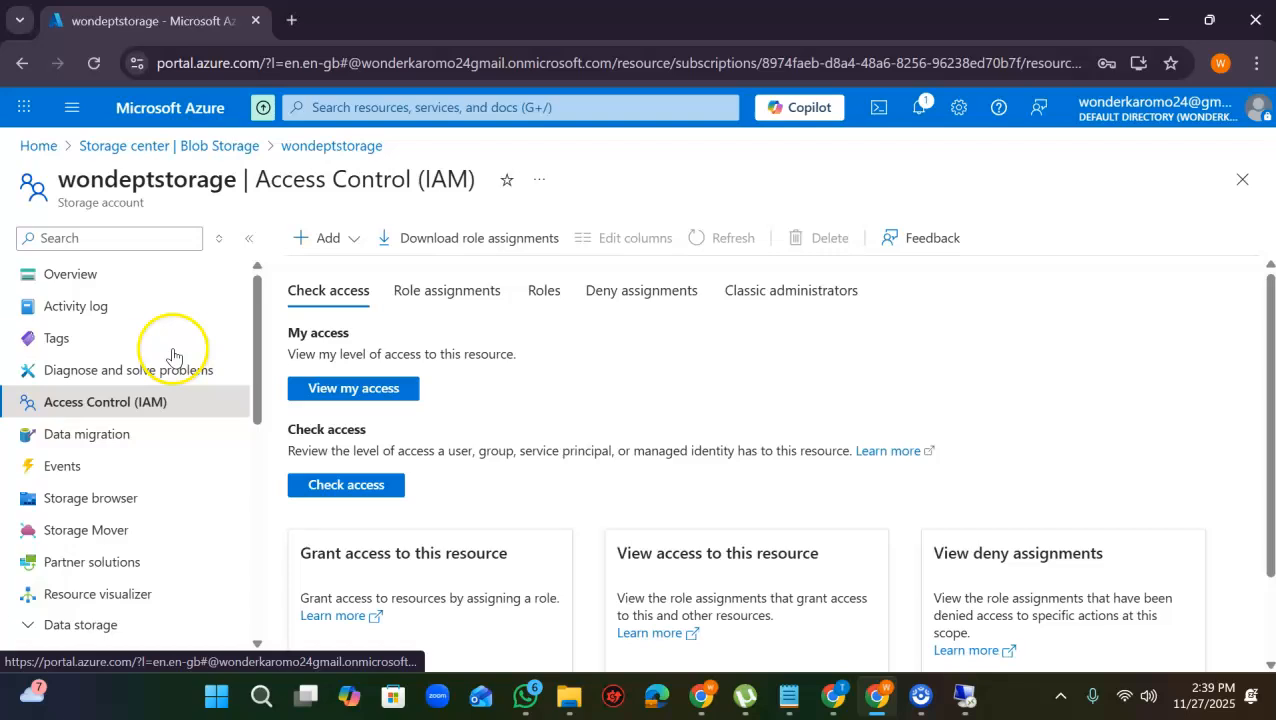
scroll(160, 373, "down", 2)
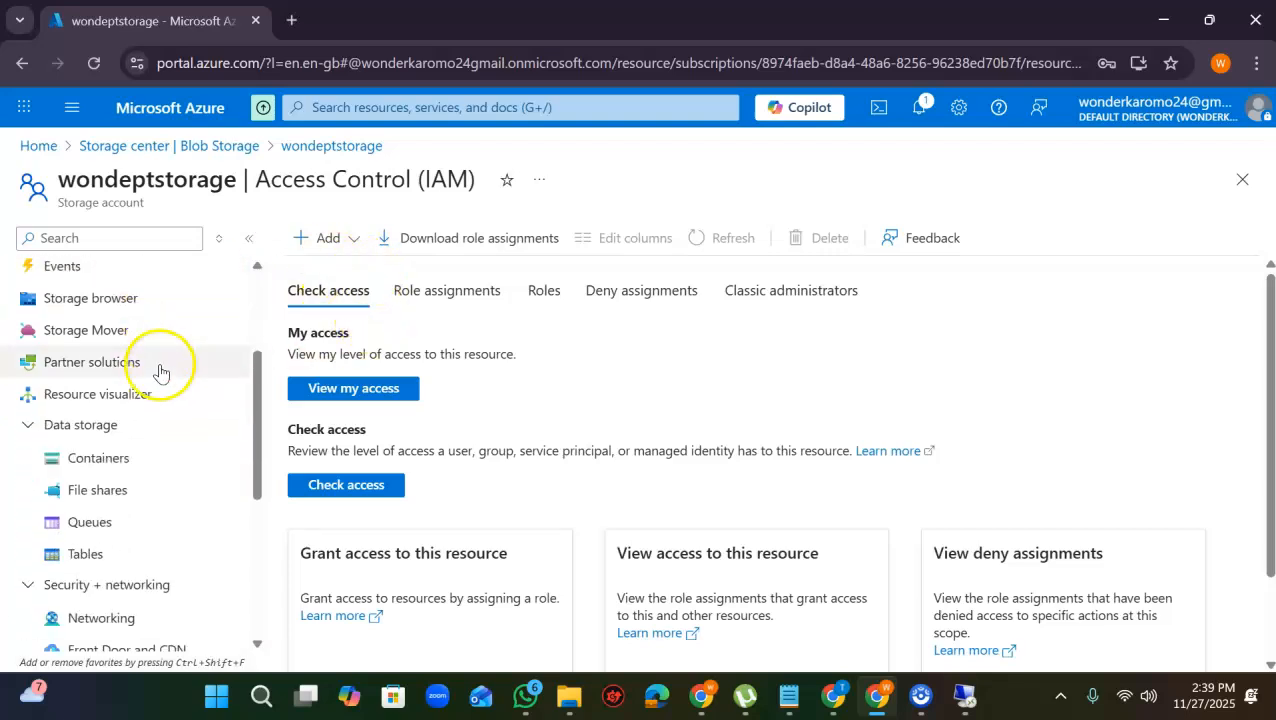
scroll(160, 373, "down", 1)
left_click(155, 390)
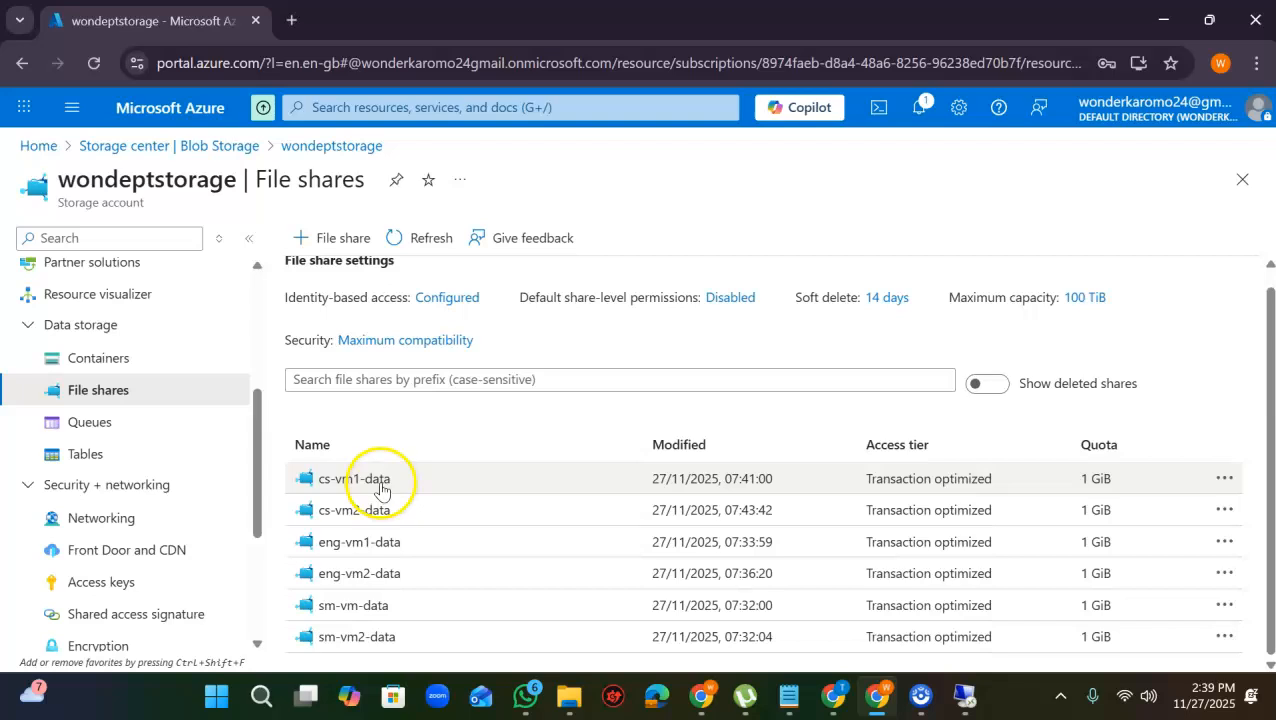
Show the Windows connection script for the cs-vm1-data file share
left_click(379, 477)
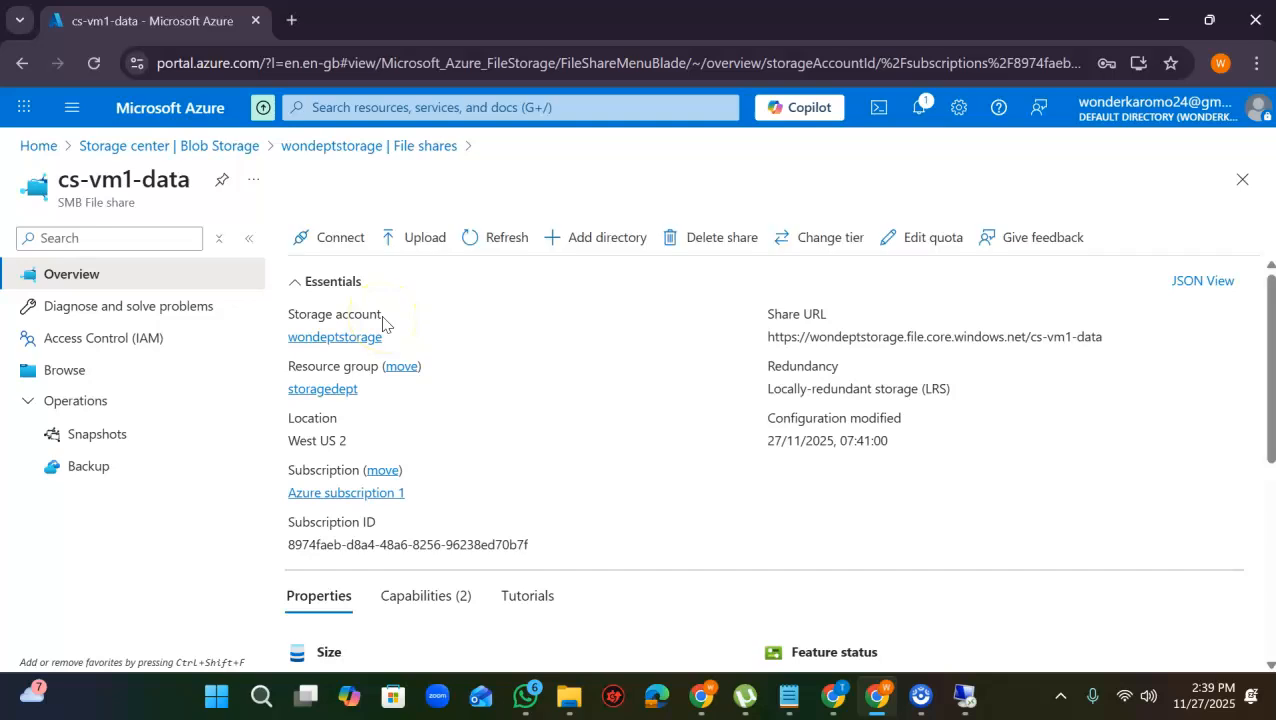
left_click(325, 238)
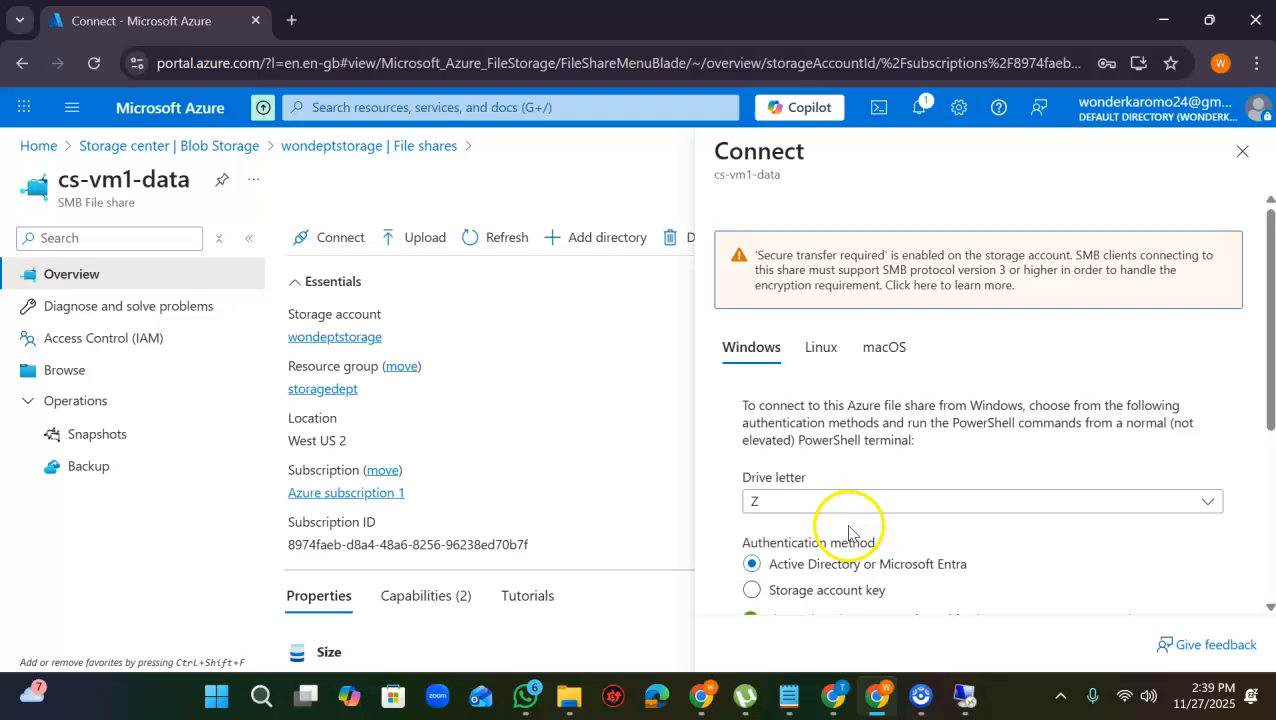
scroll(806, 550, "down", 2)
left_click(814, 473)
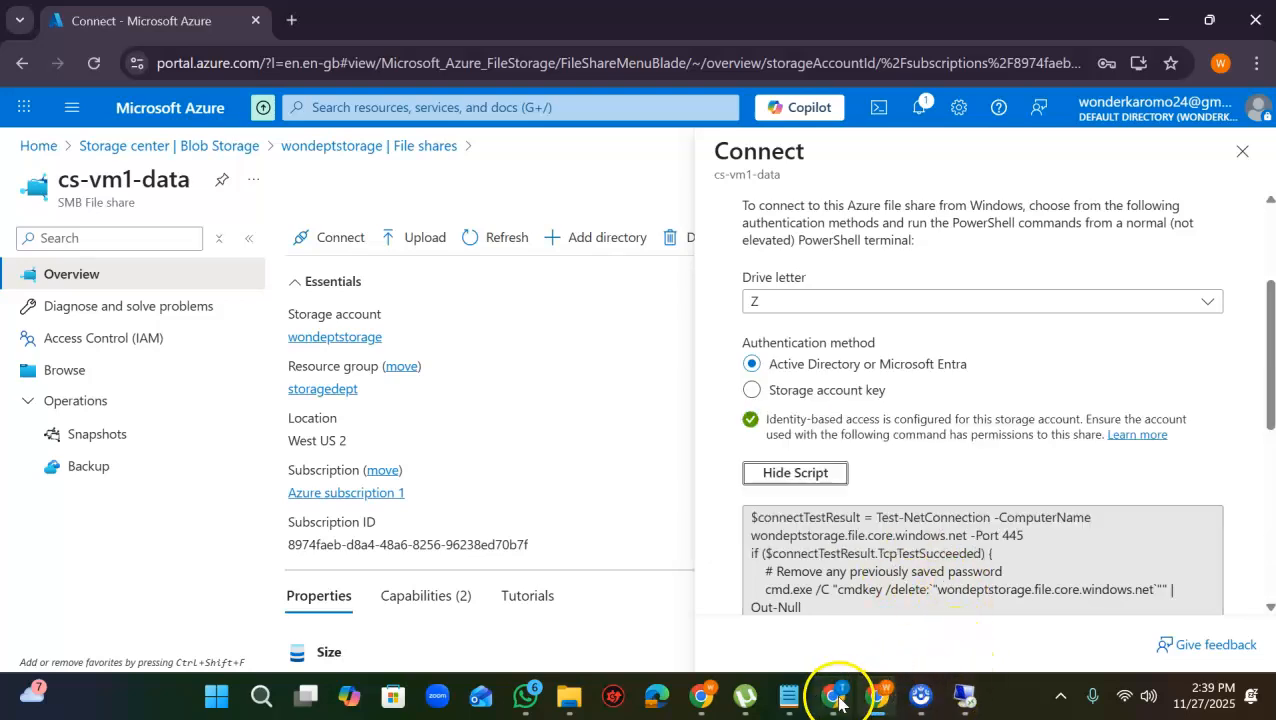
Check the mounting script in Notepad, then find the wondeptstorage account's access keys page by filtering its menu for "ac"
left_click(792, 695)
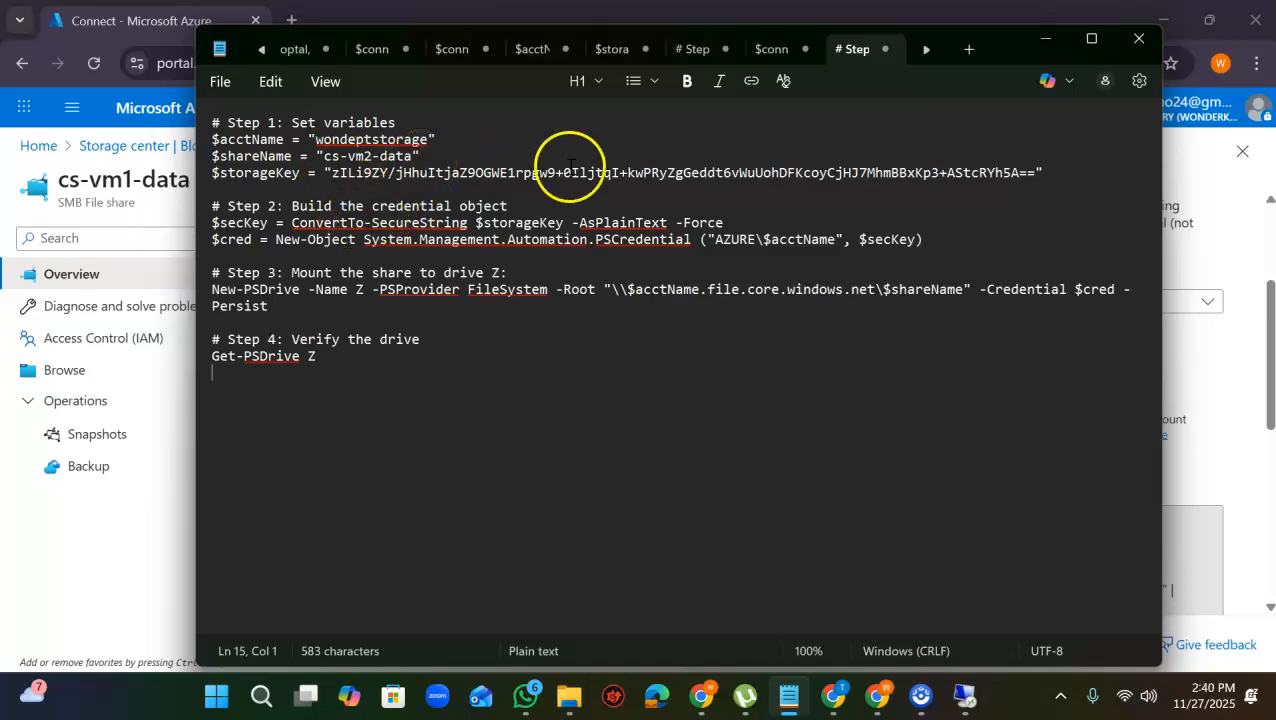
left_click(120, 231)
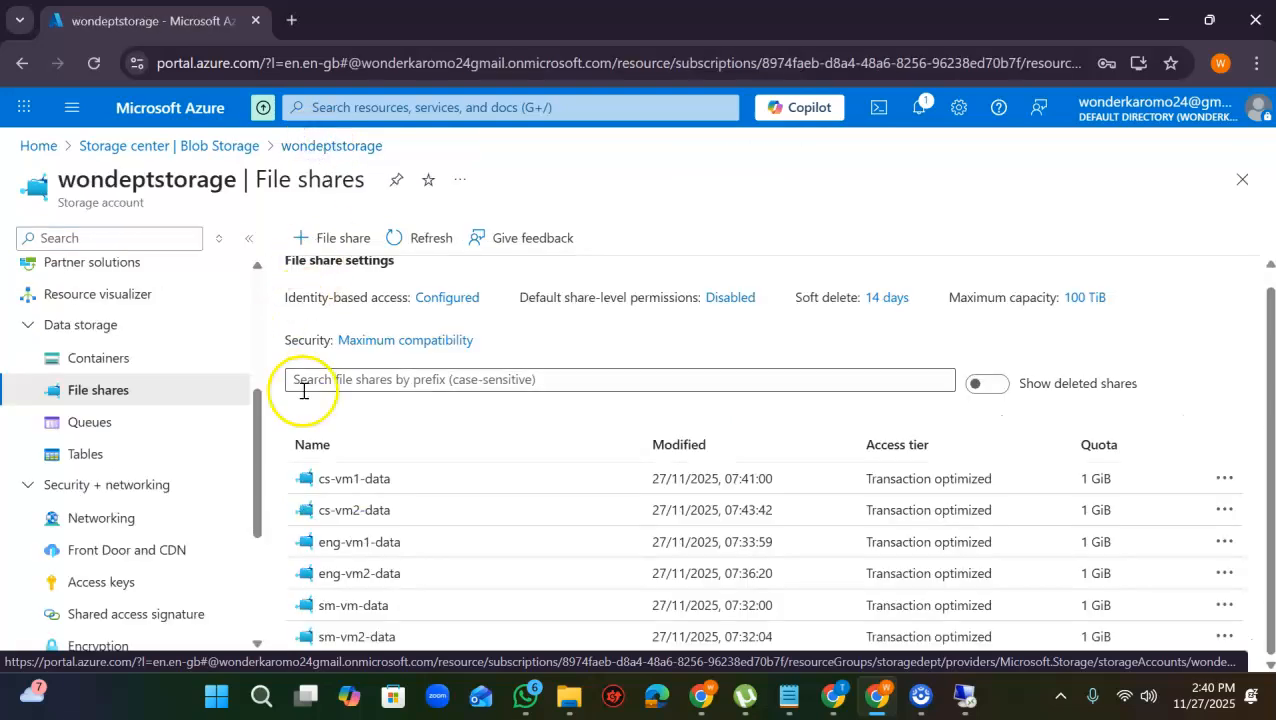
left_click(100, 238)
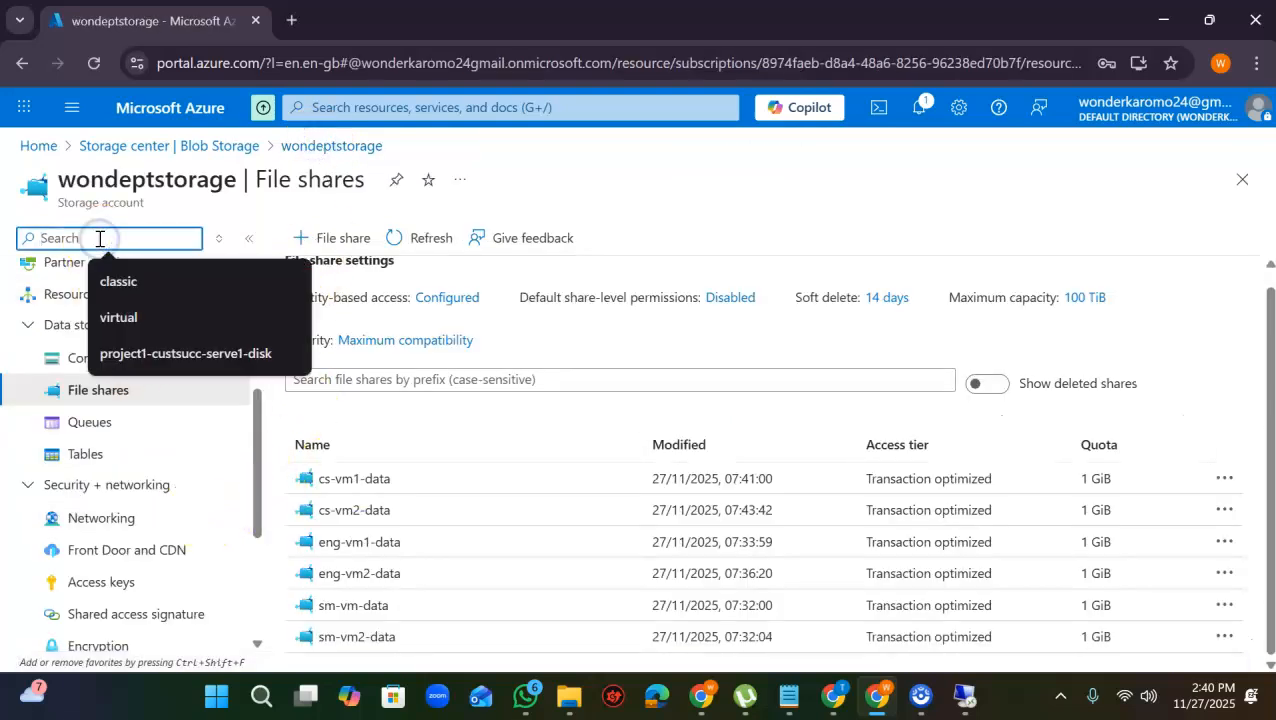
type("ac")
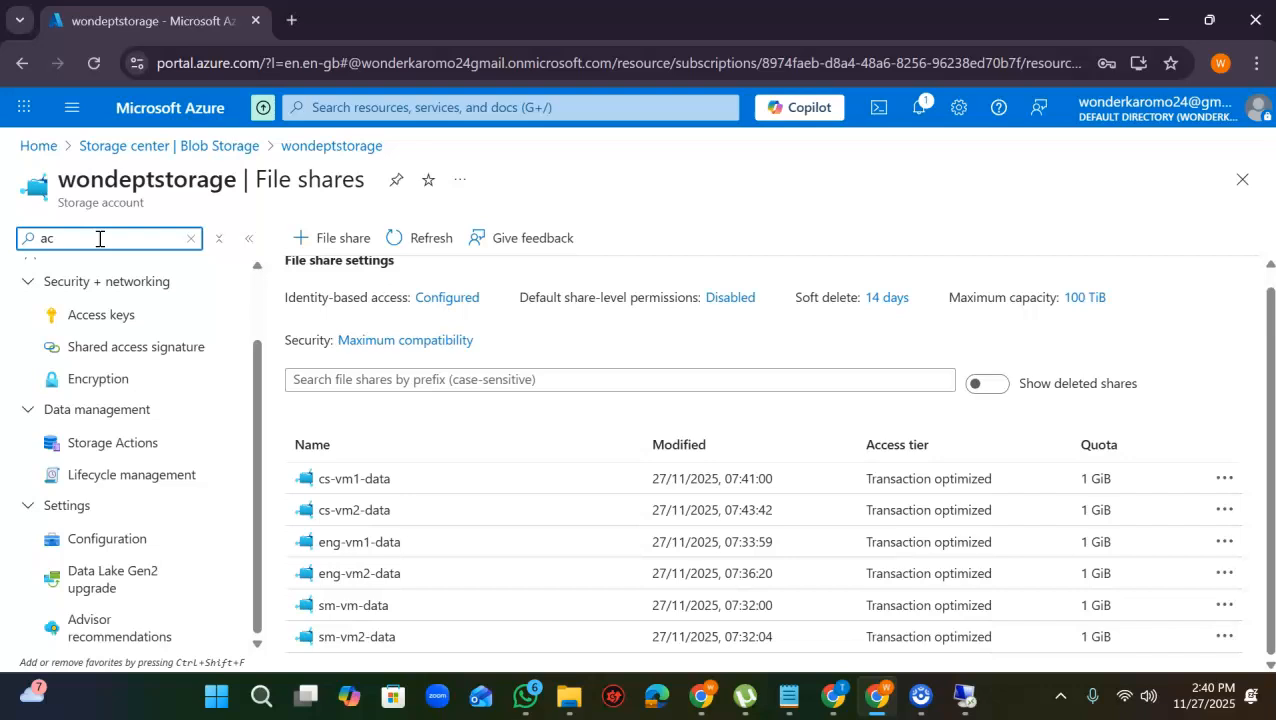
left_click(127, 312)
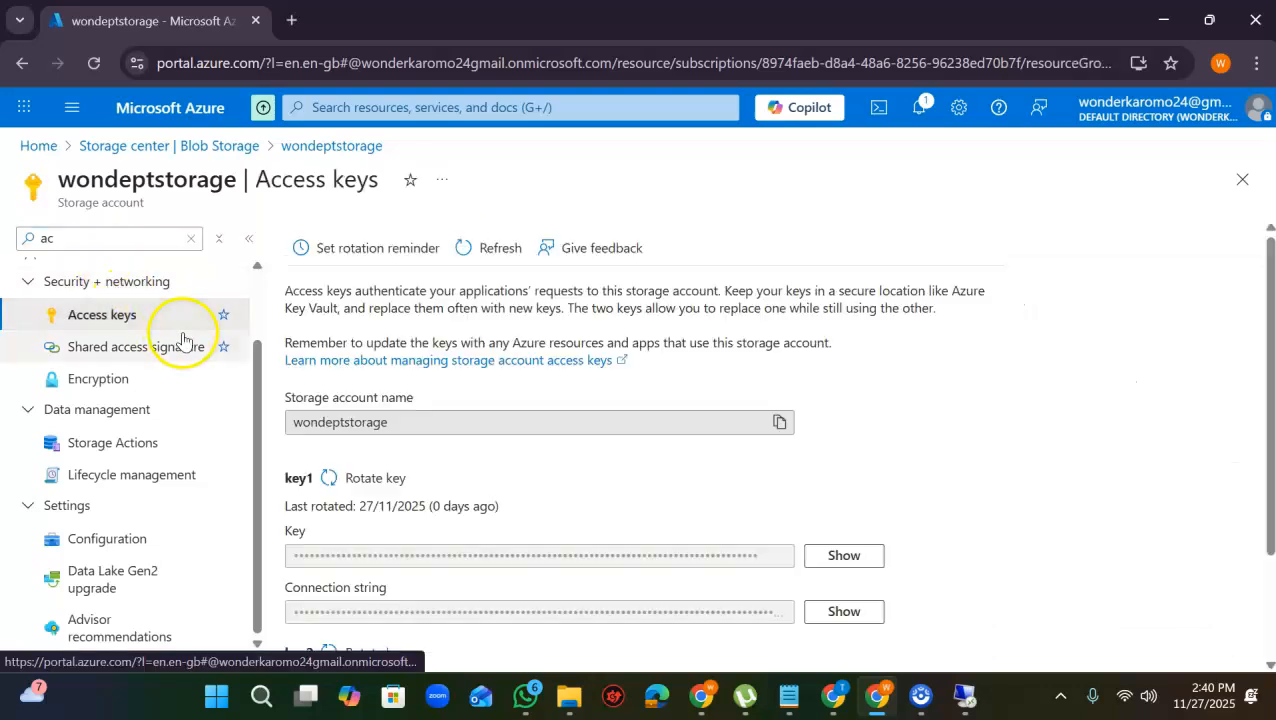
Reveal the key2 access key of wondeptstorage and check the storage key variable in the Notepad mounting script
scroll(860, 612, "down", 1)
left_click(860, 628)
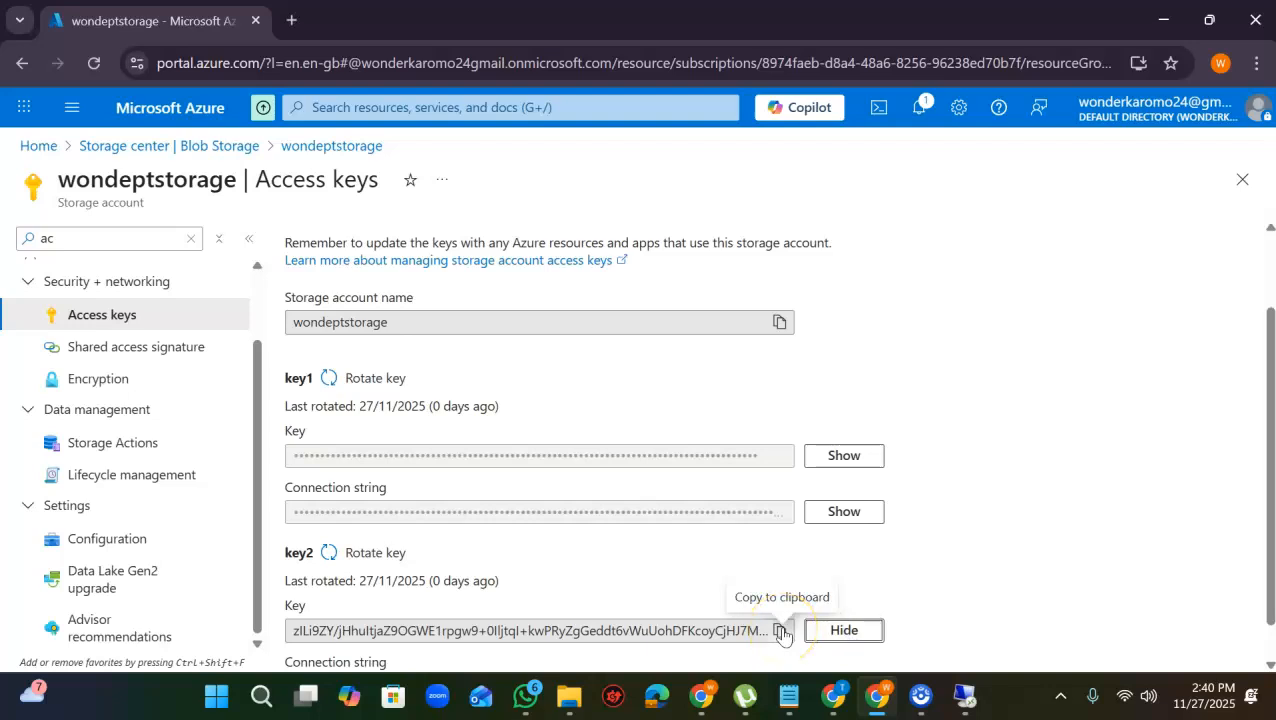
mouse_move(790, 694)
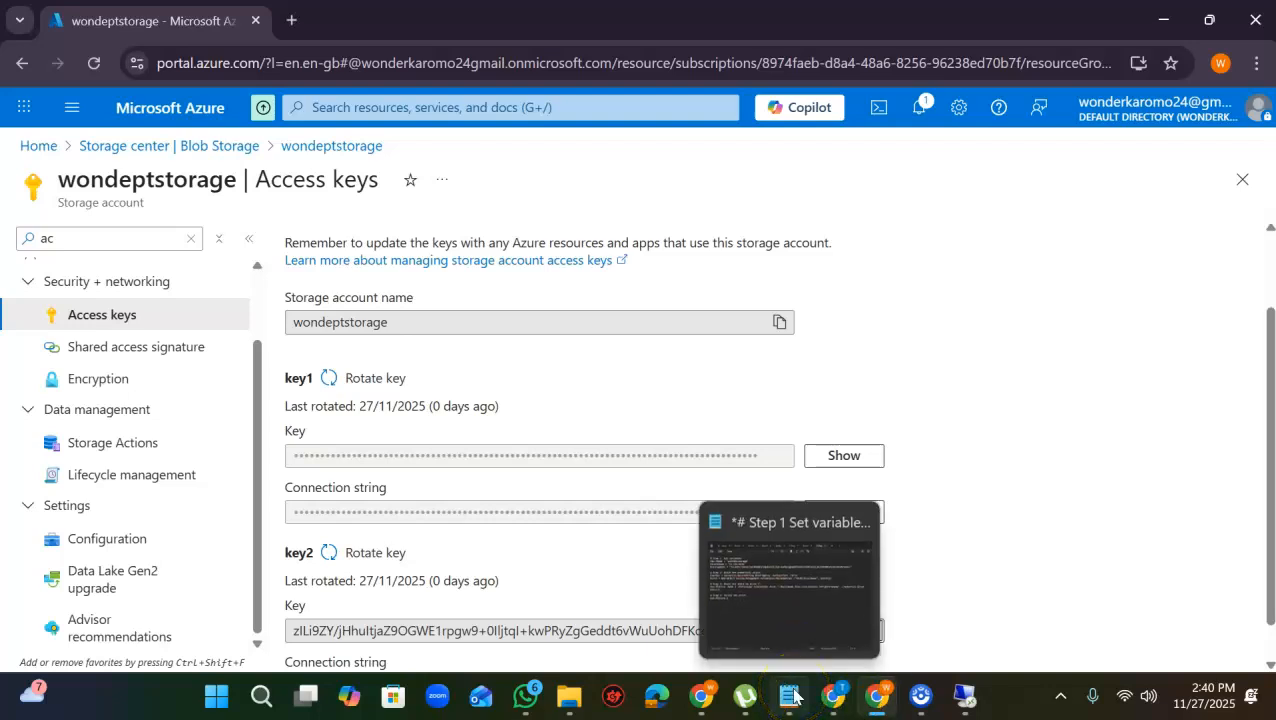
left_click(790, 619)
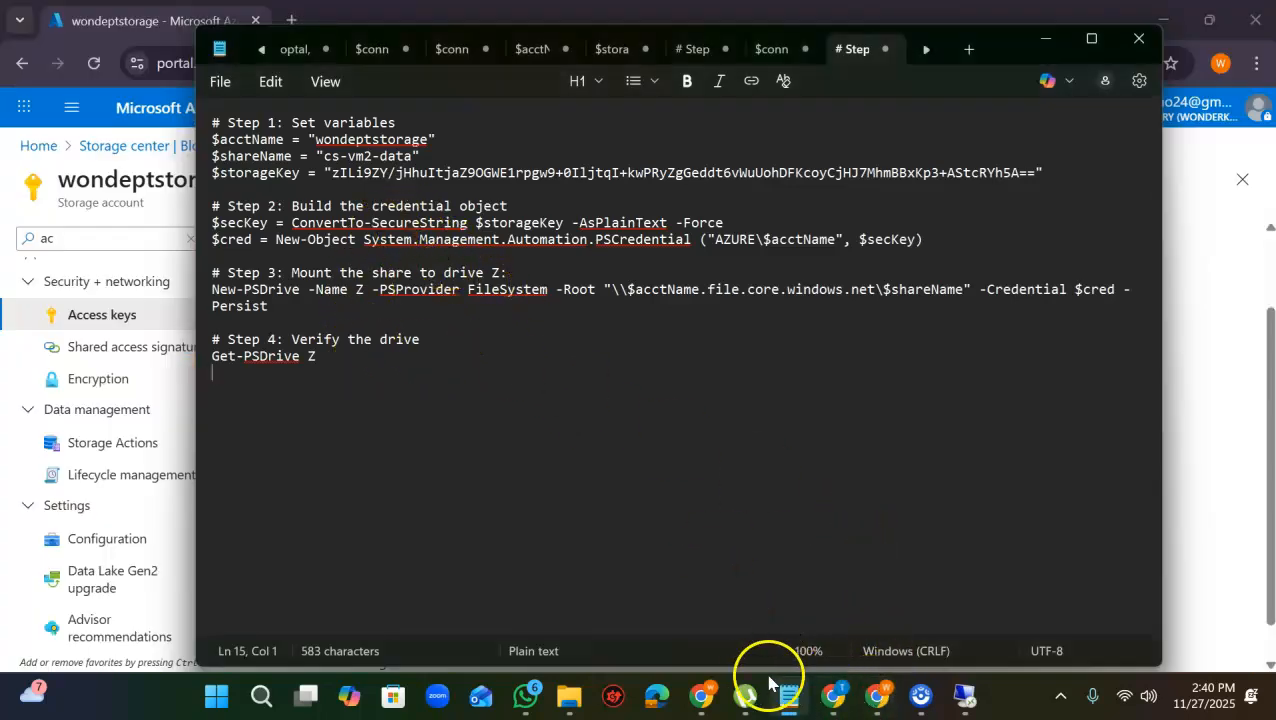
Switch to the salesvm1 remote session, check its network locations under This PC in File Explorer, and minimize the session
left_click(965, 694)
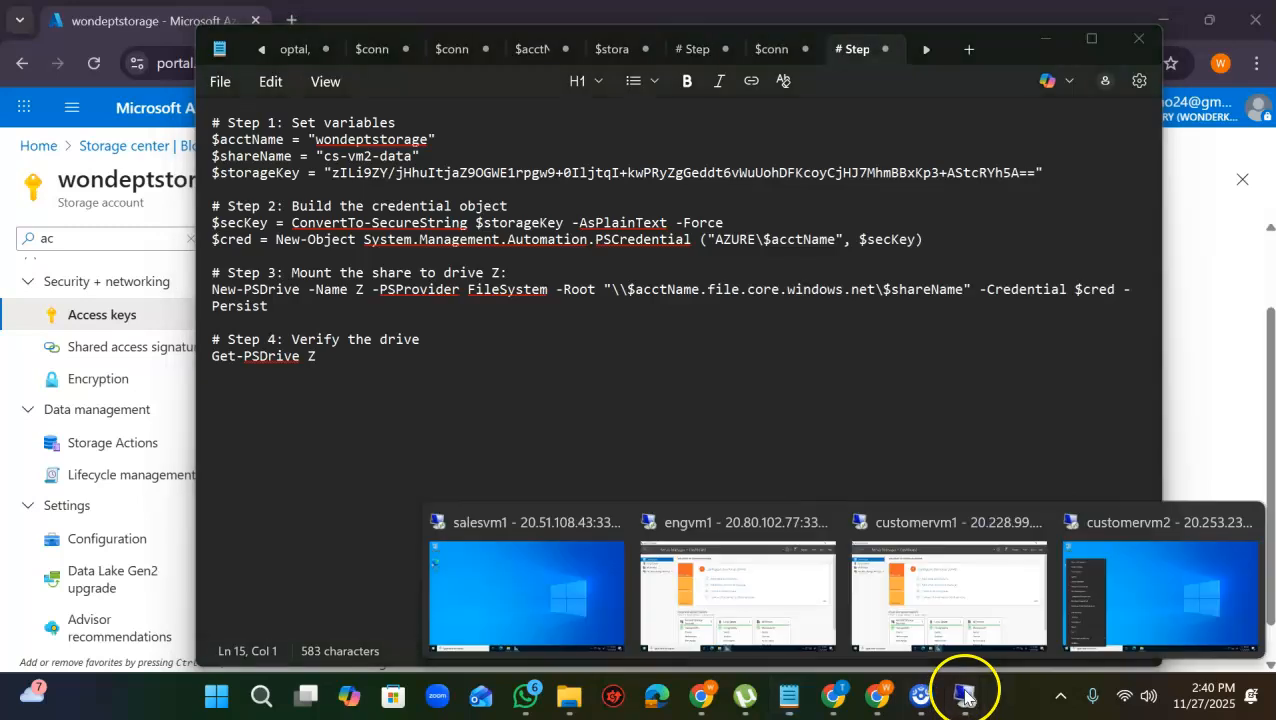
left_click(521, 555)
left_click(516, 688)
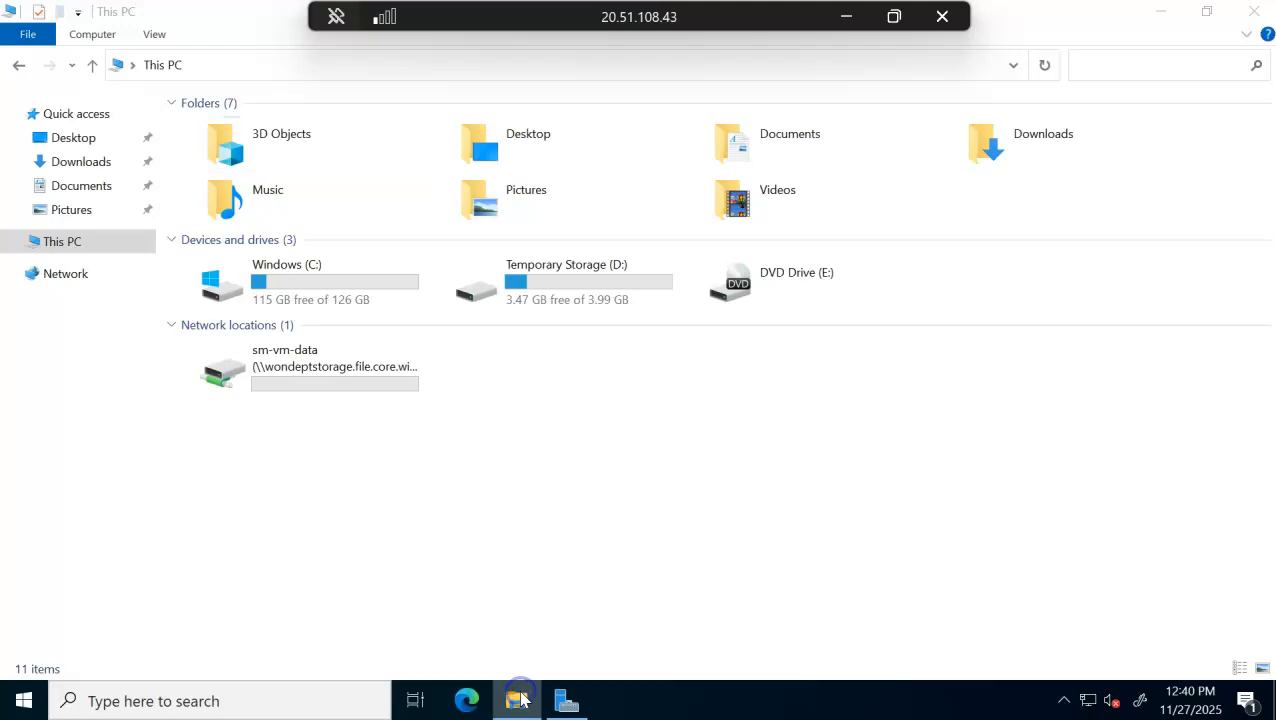
left_click(516, 692)
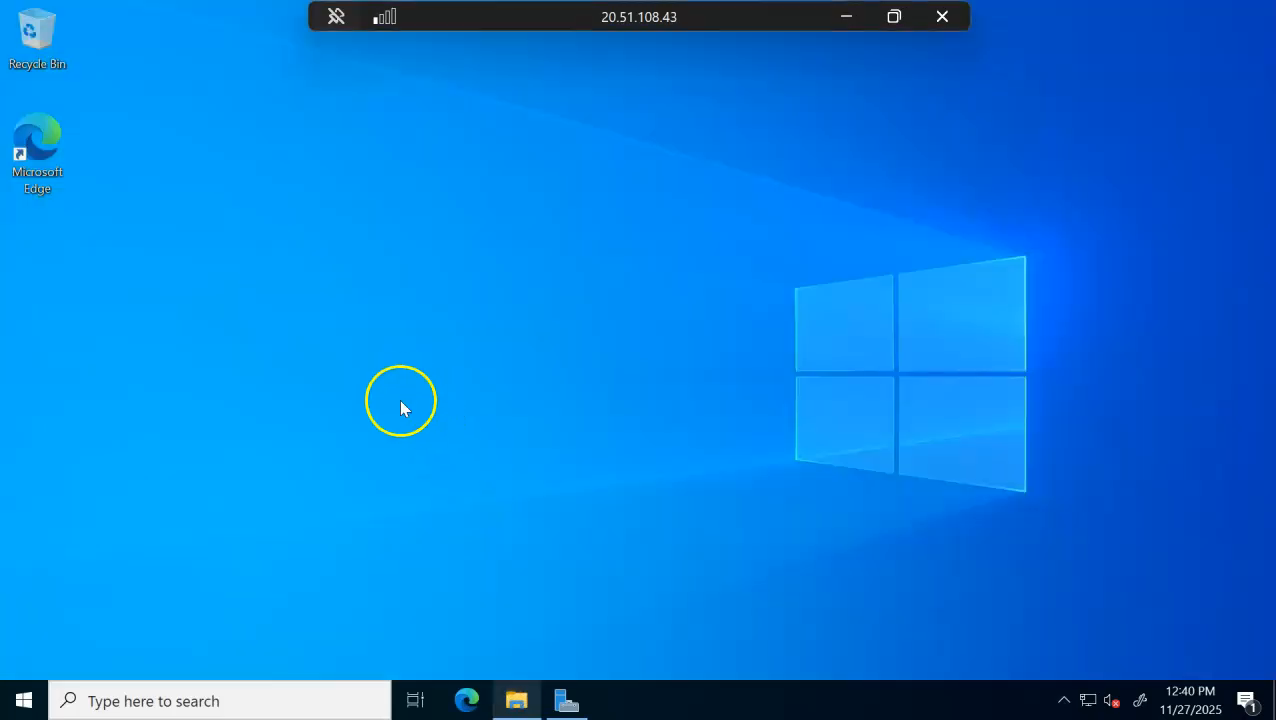
left_click(507, 694)
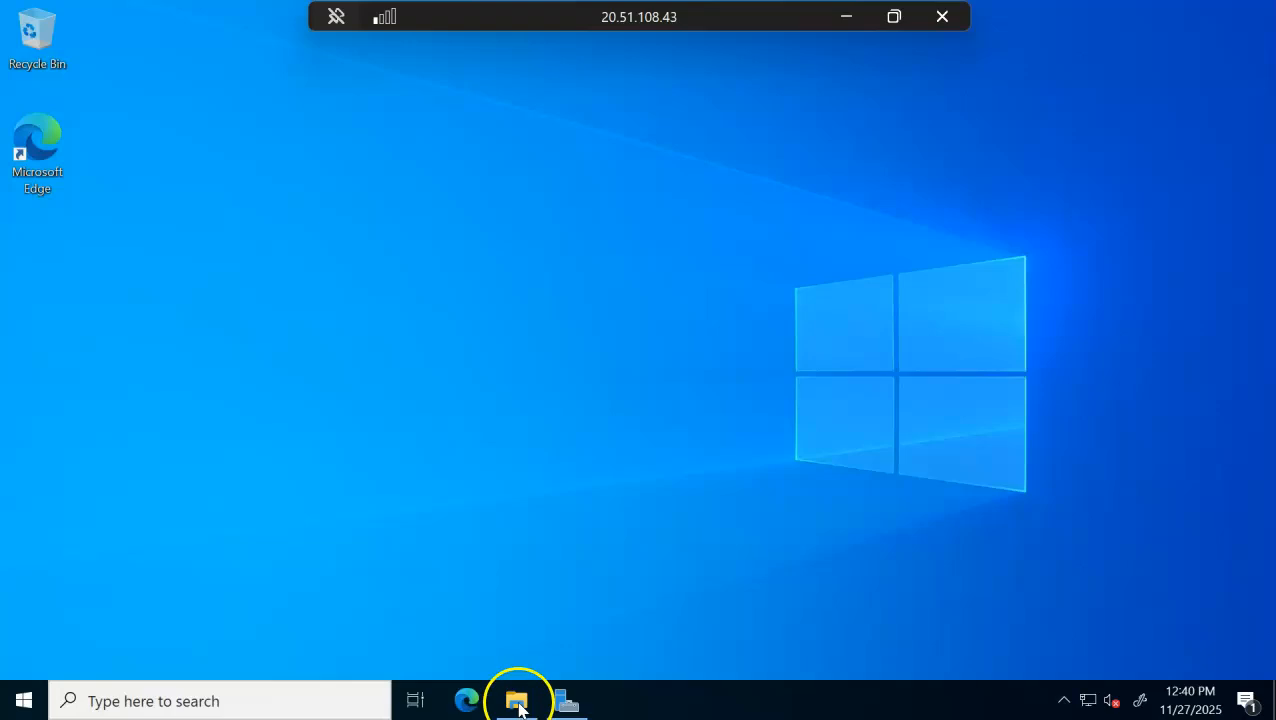
left_click(517, 697)
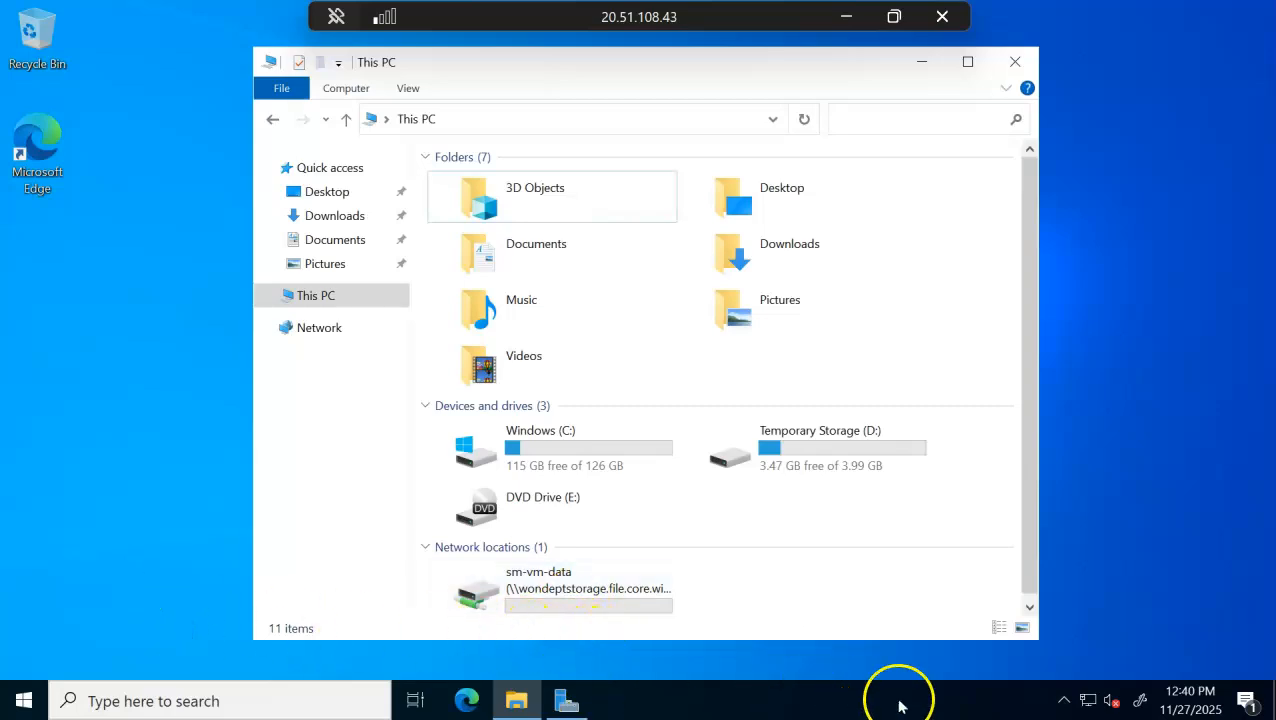
left_click(922, 64)
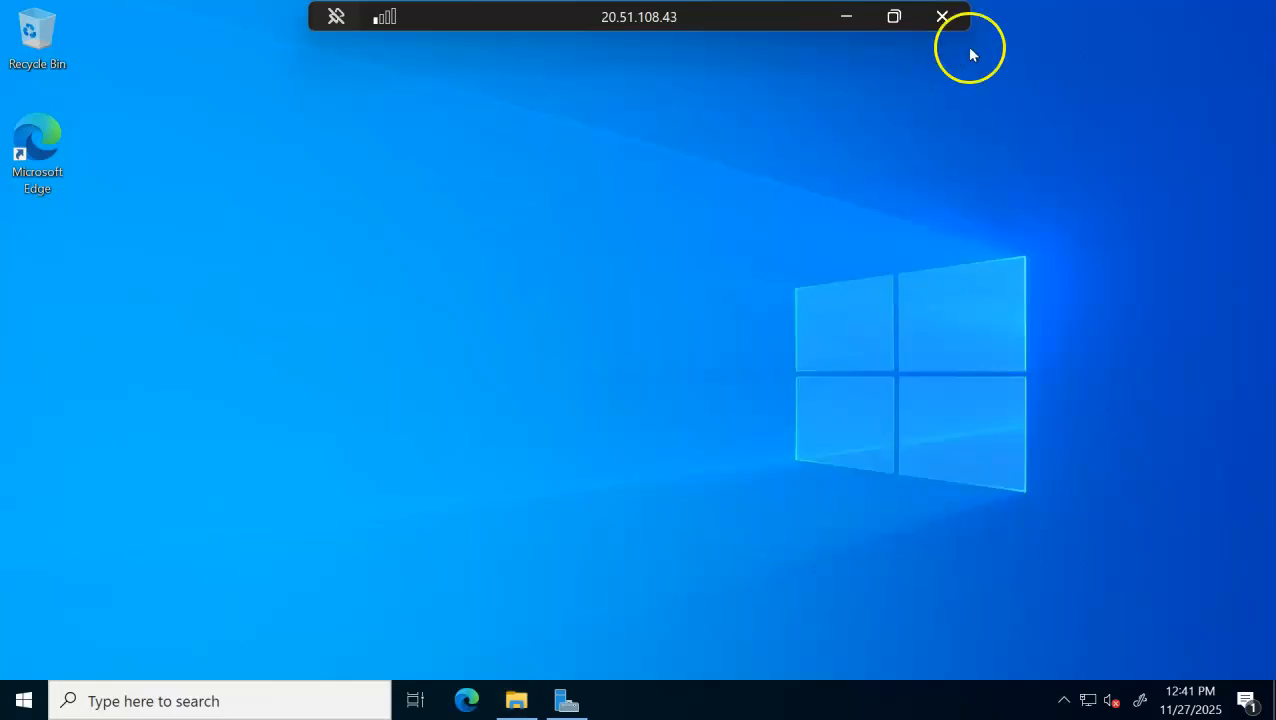
left_click(858, 17)
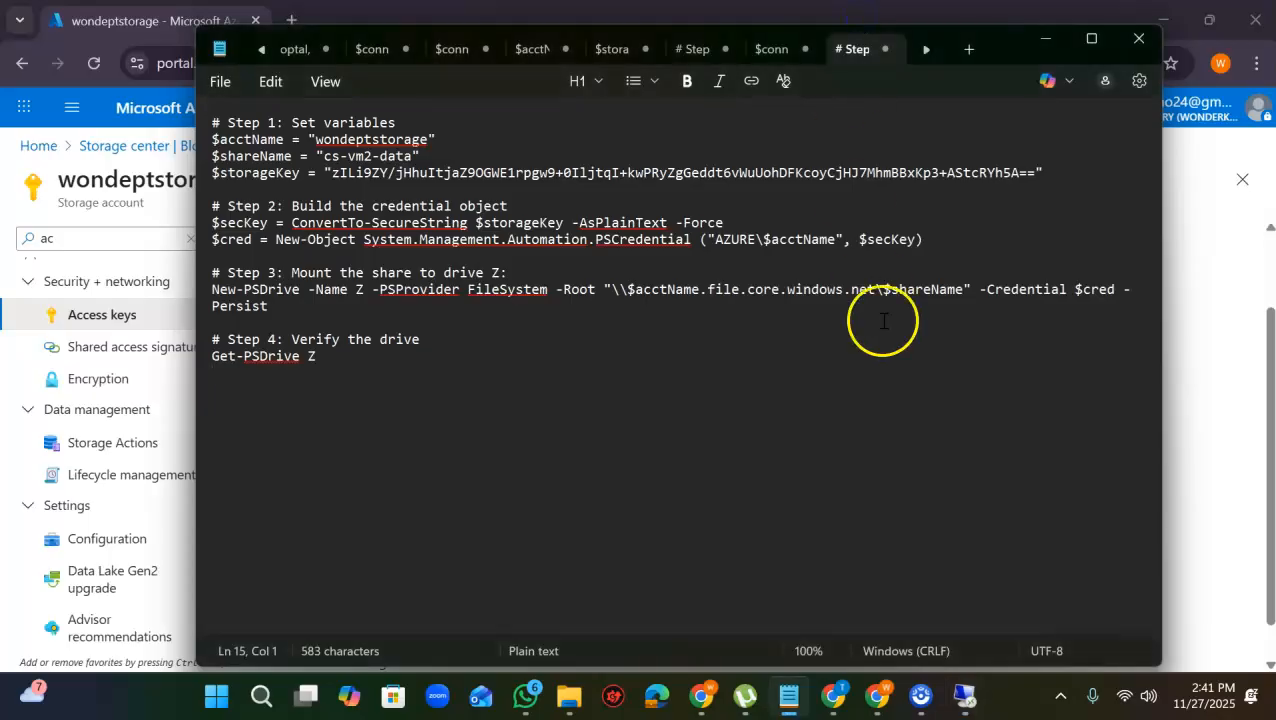
Switch to the engvm1 remote session and check its network locations under This PC in File Explorer
left_click(968, 692)
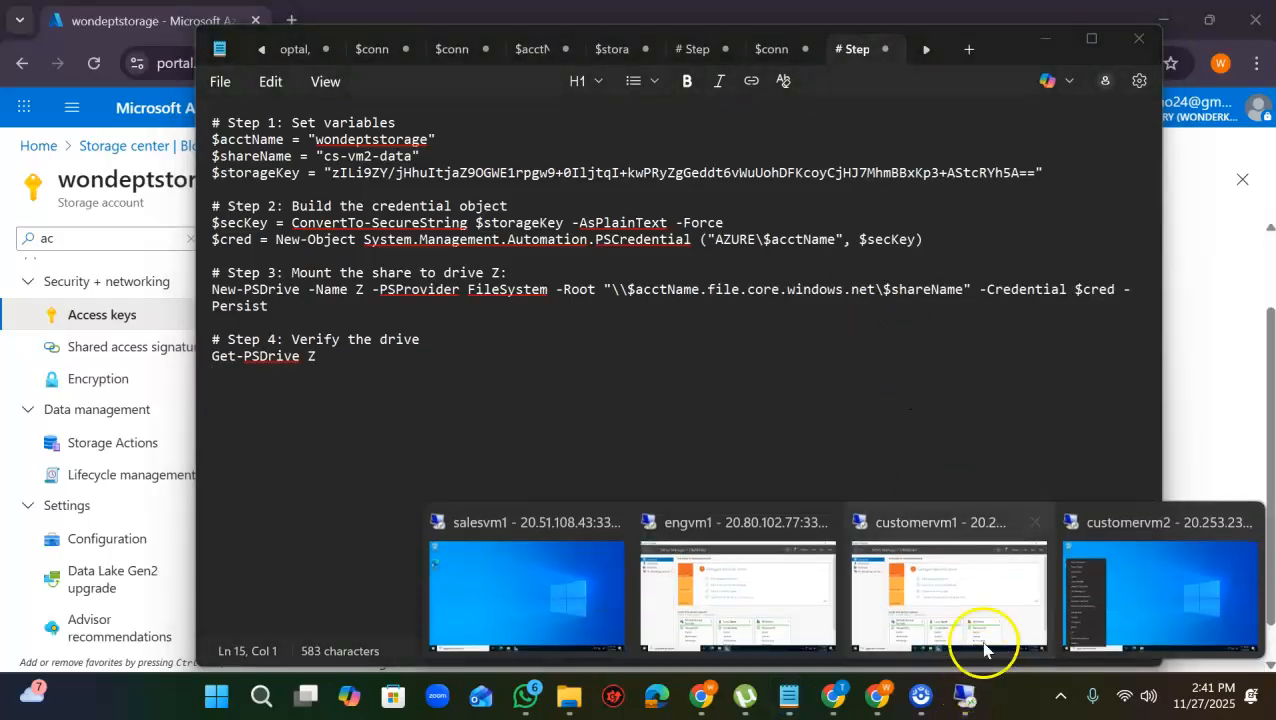
left_click(755, 563)
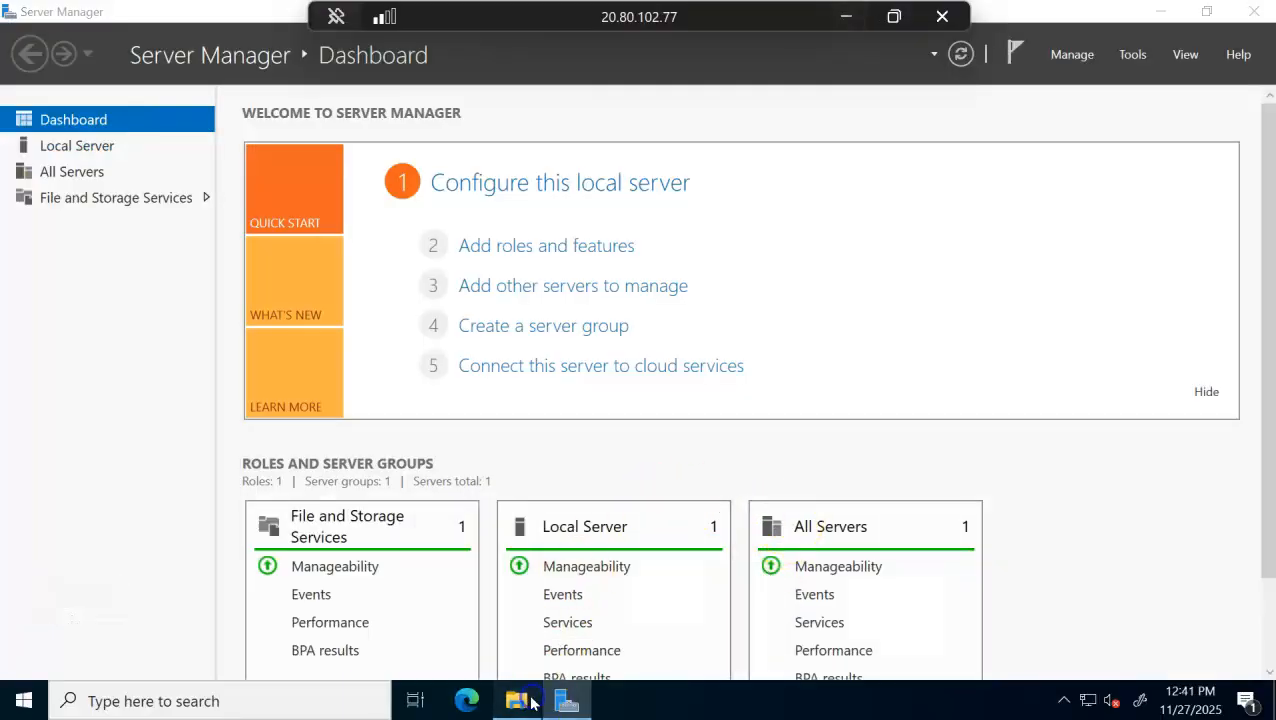
left_click(518, 701)
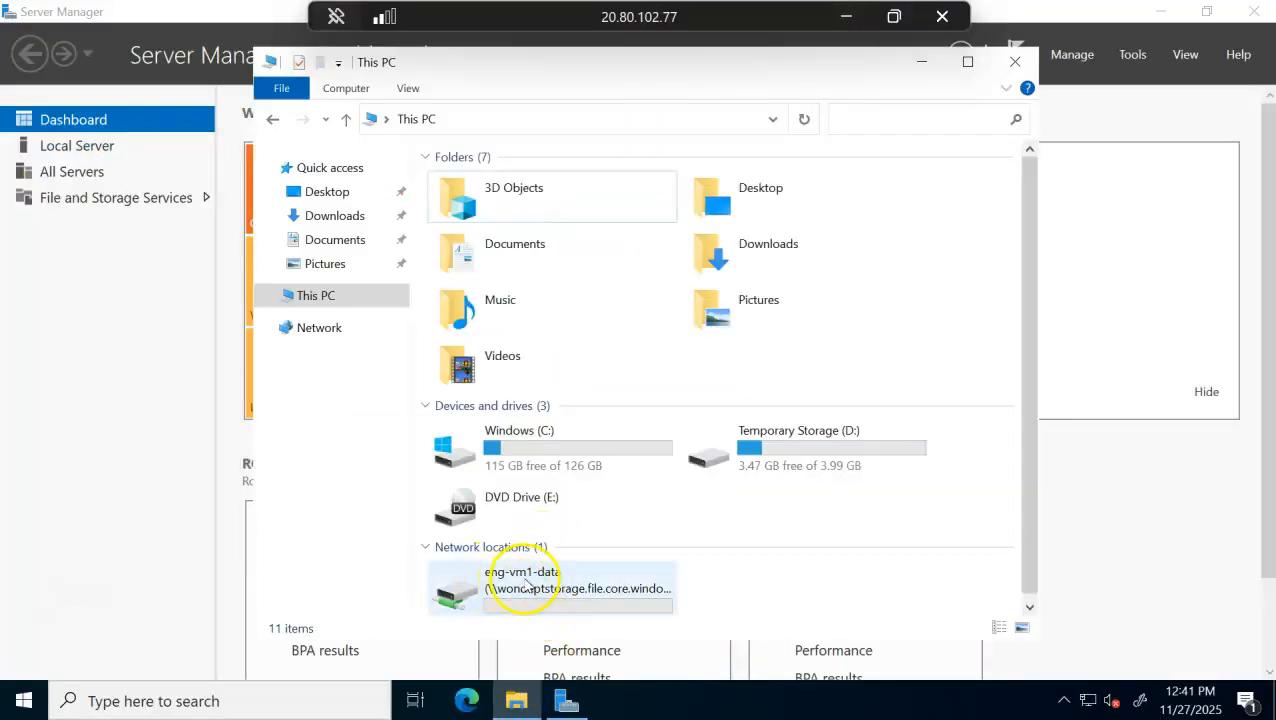